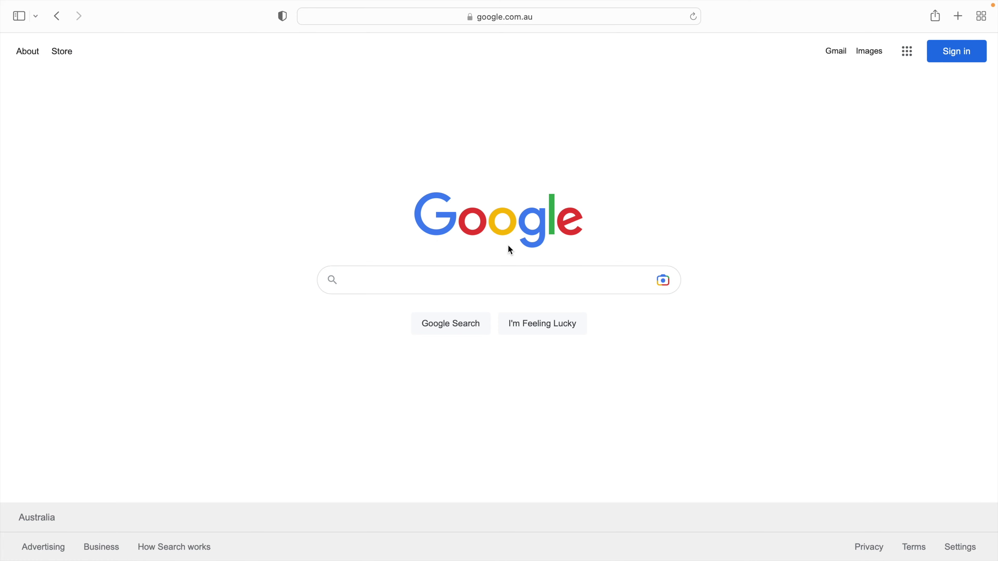
Step: Google 'Creator Studio' and open the Creator Studio - Facebook Business Manager result
left_click(422, 277)
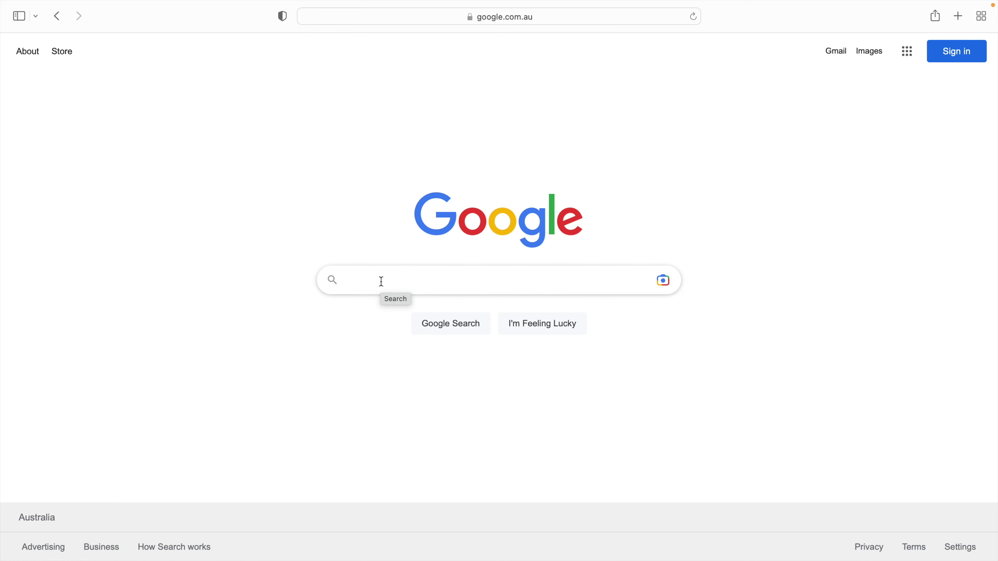
type("Crea")
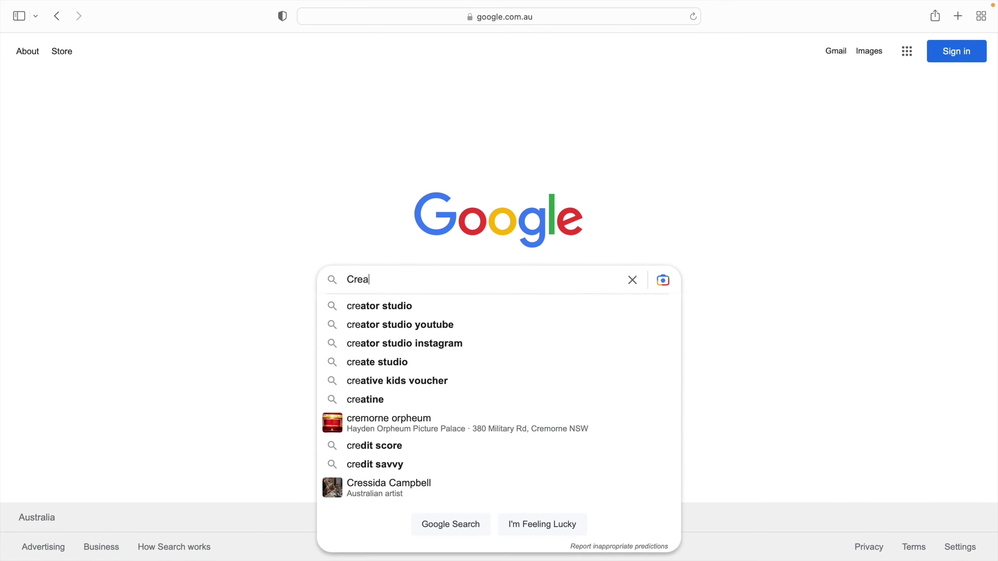
type("tor S")
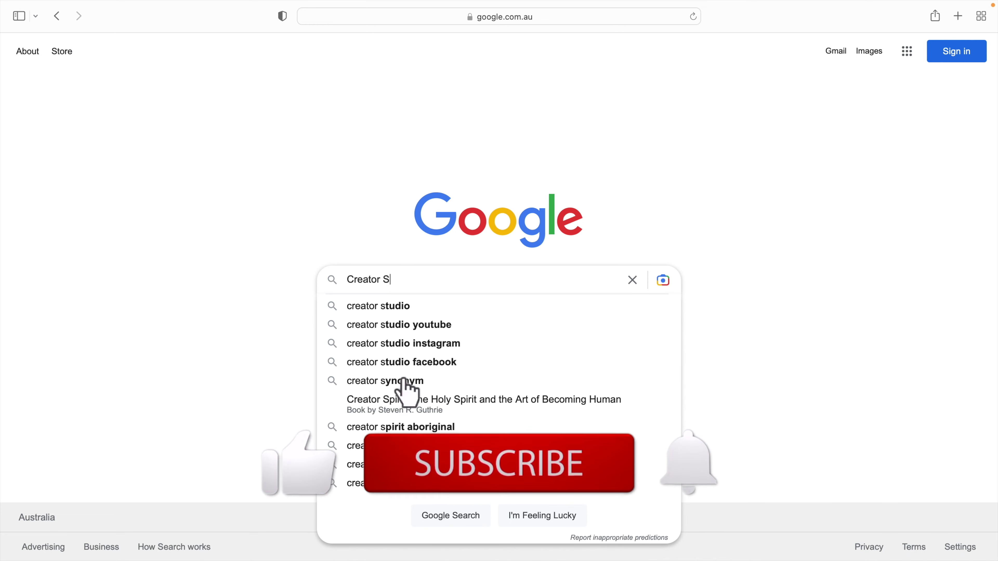
type("tudio")
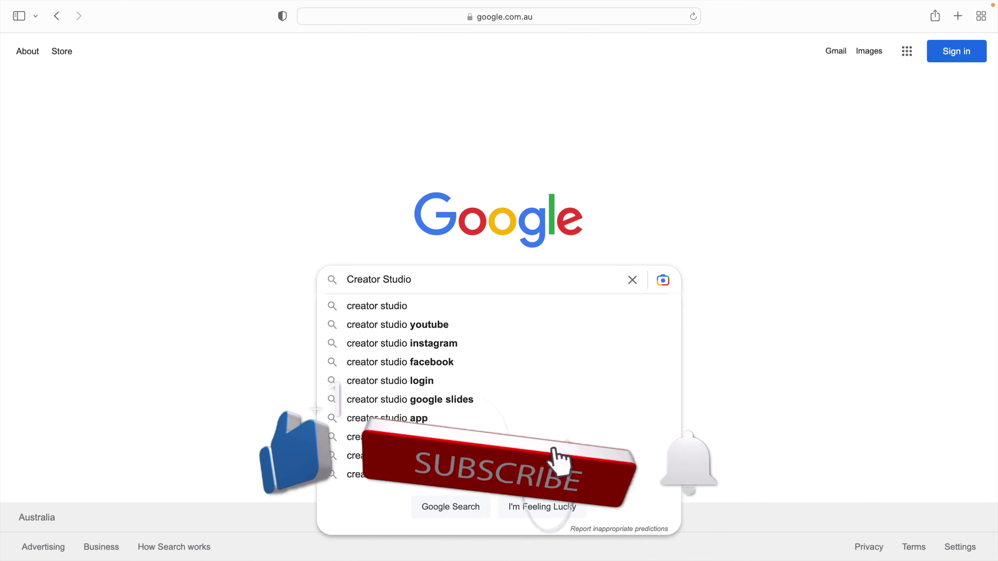
scroll(415, 280, "up", 5)
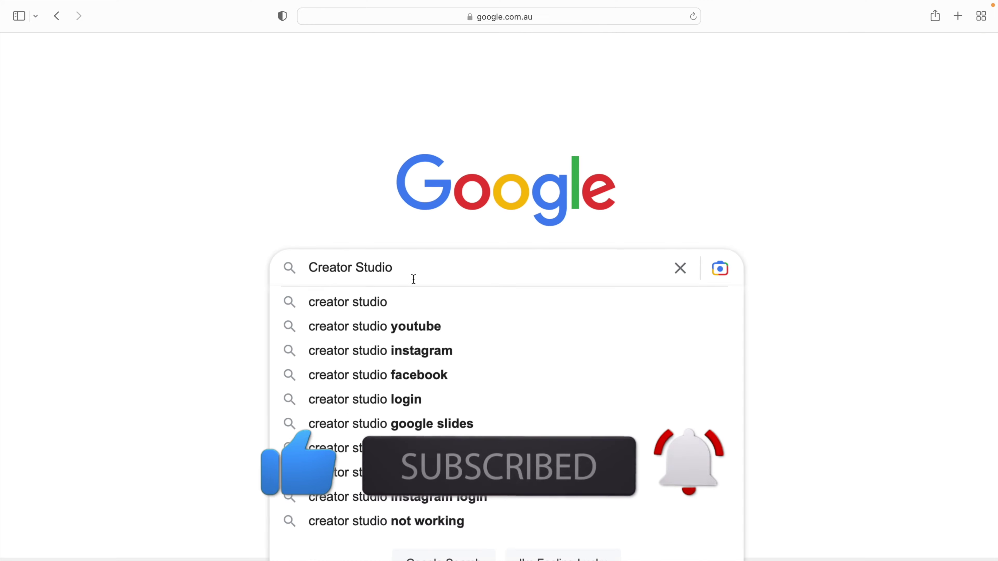
scroll(218, 232, "left", 6)
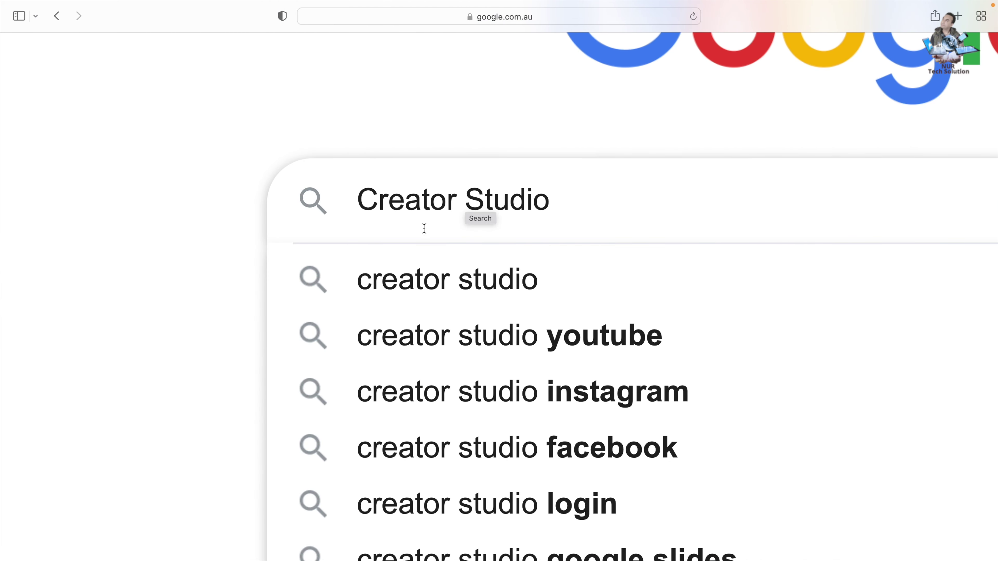
left_click(439, 280)
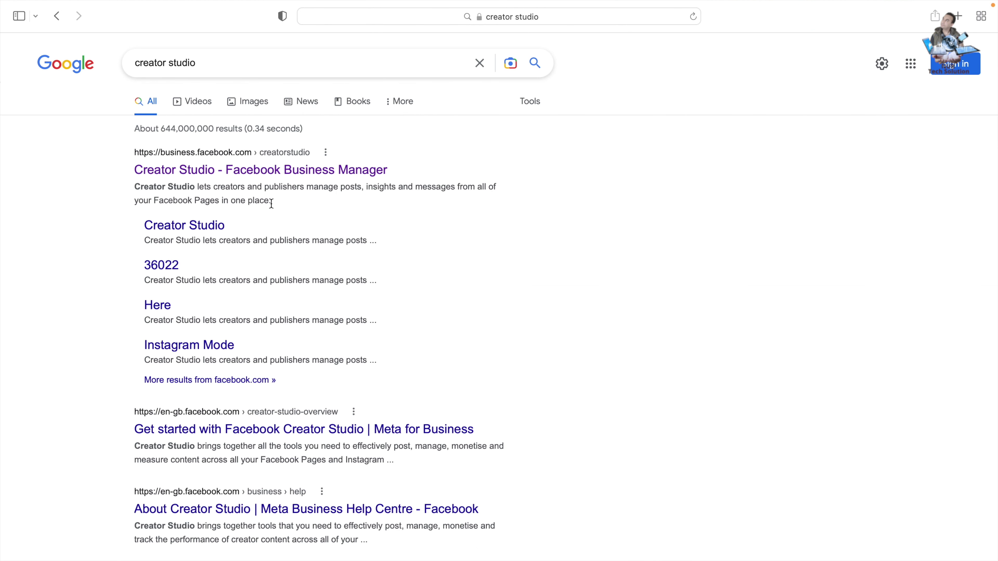
scroll(271, 203, "up", 5)
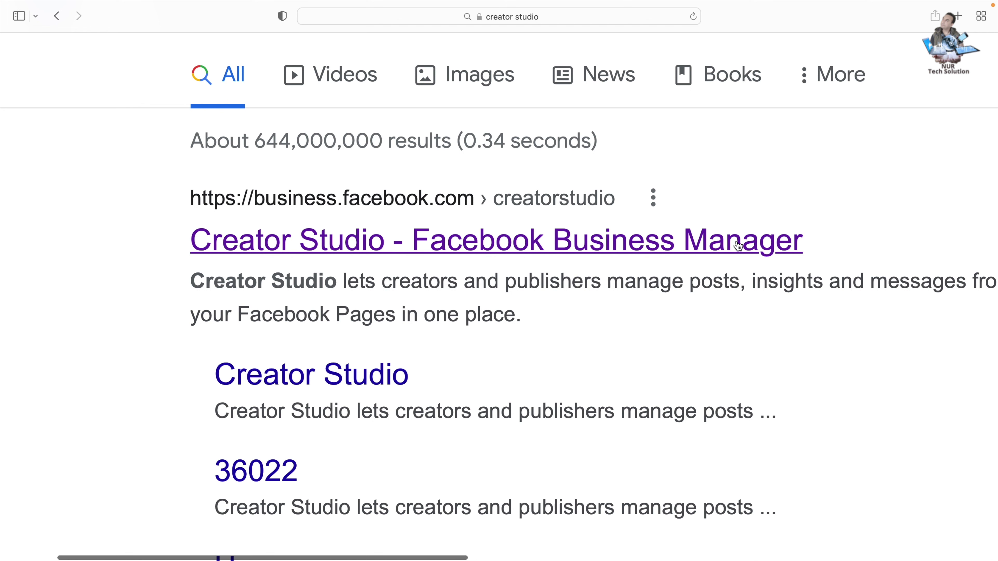
left_click(339, 247)
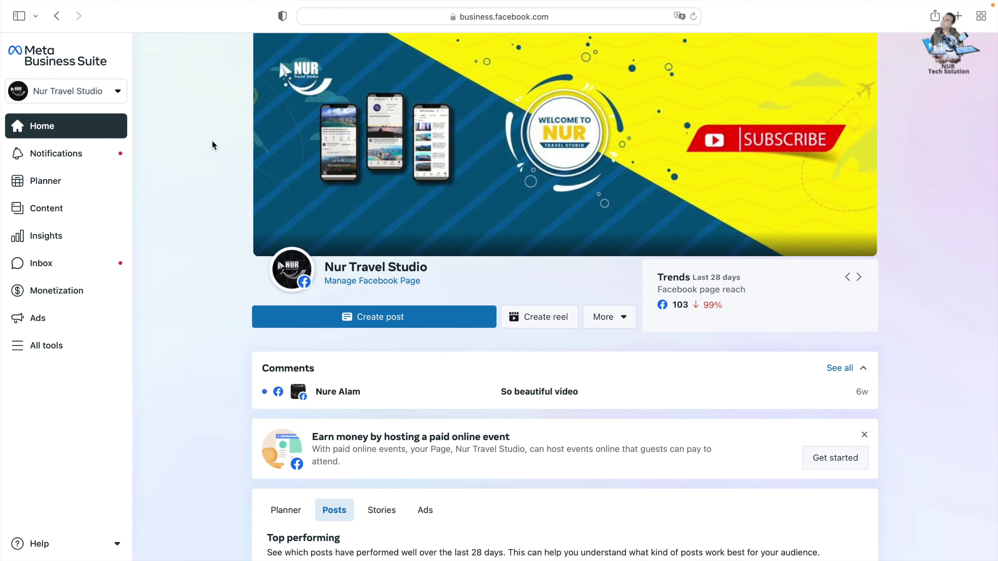
Step: Zoom the page in slightly and switch from the travel studio Page to the Nur Tech Solution Page
key("super+plus")
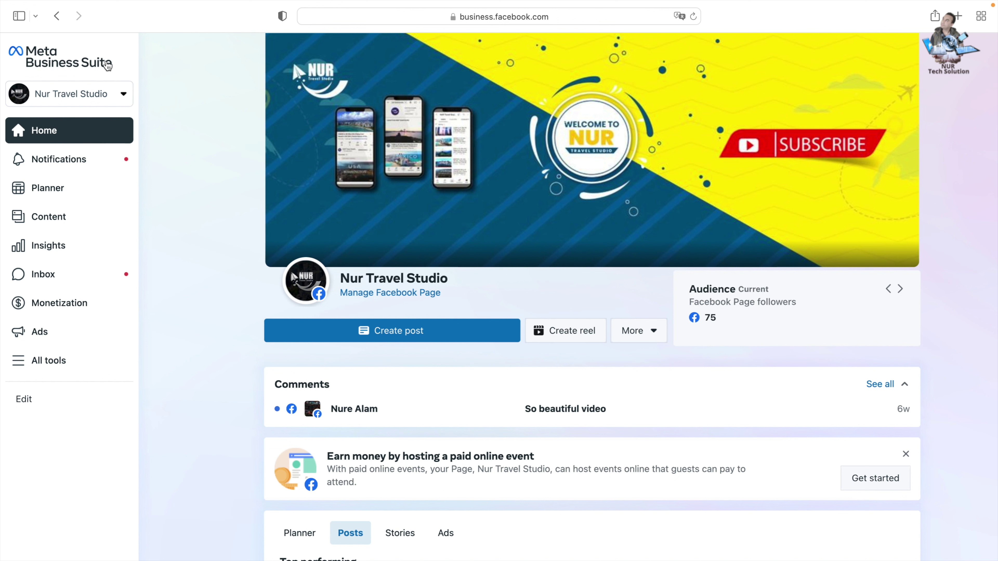
left_click(123, 95)
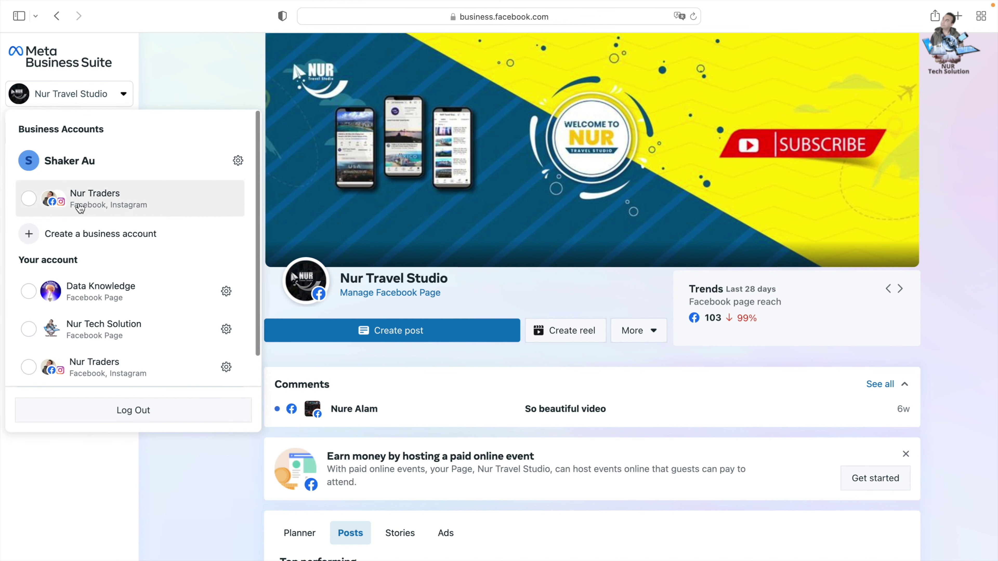
scroll(111, 332, "down", 2)
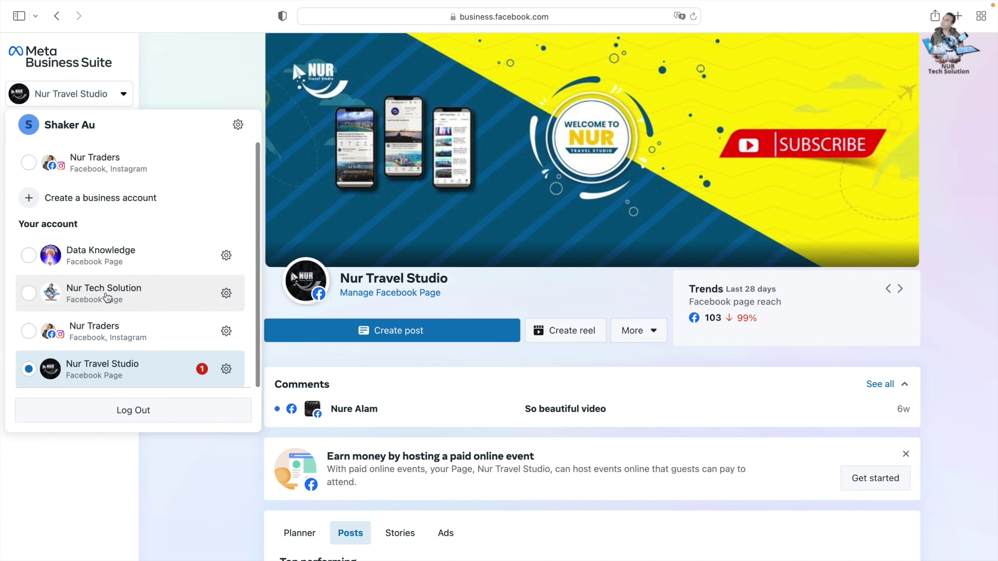
left_click(30, 293)
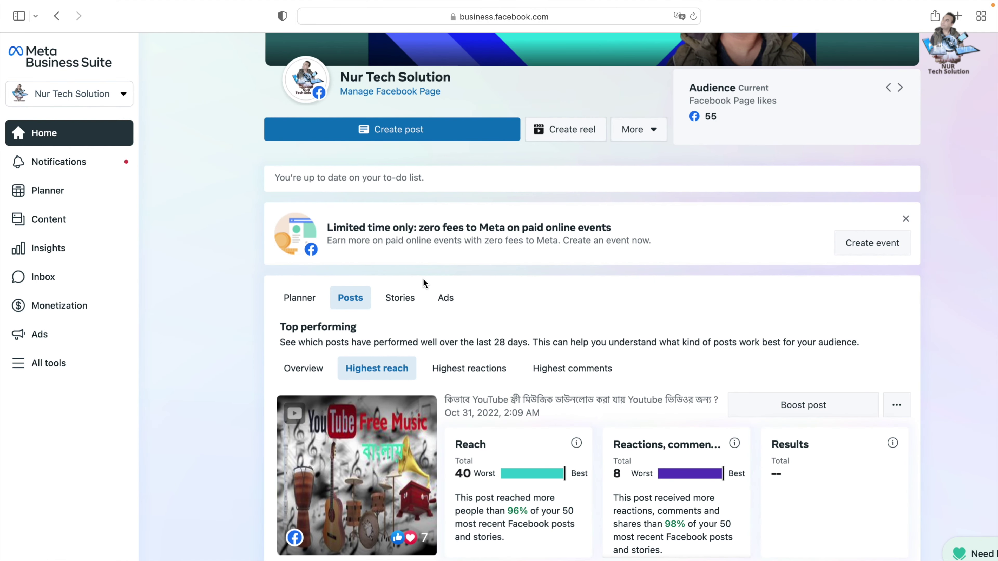
scroll(413, 204, "up", 5)
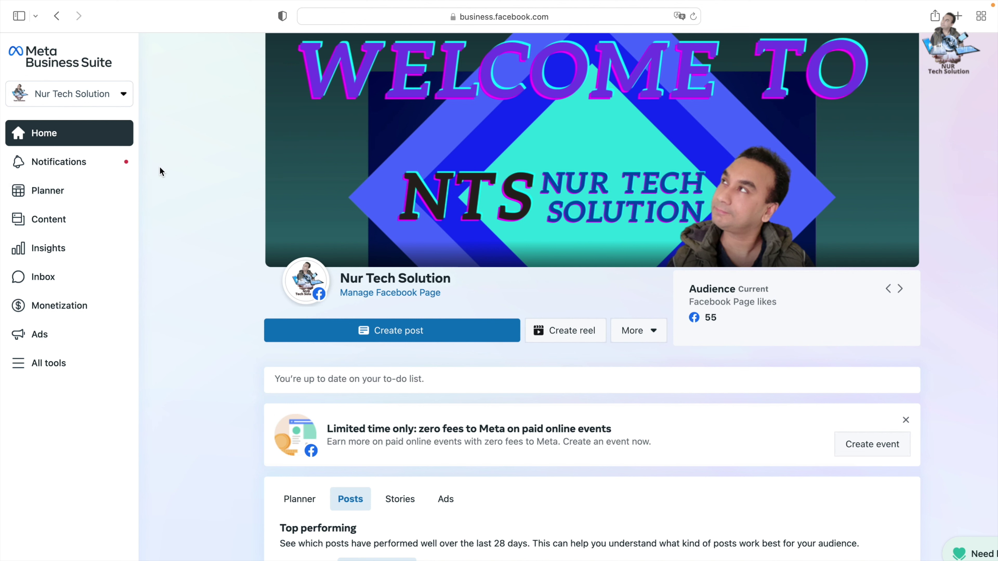
key("super+minus")
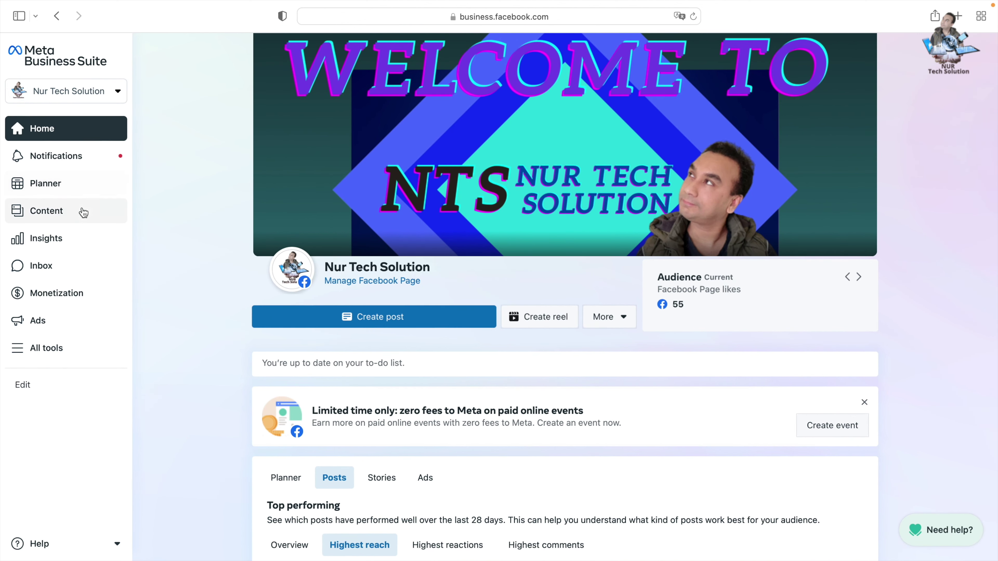
scroll(136, 180, "up", 5)
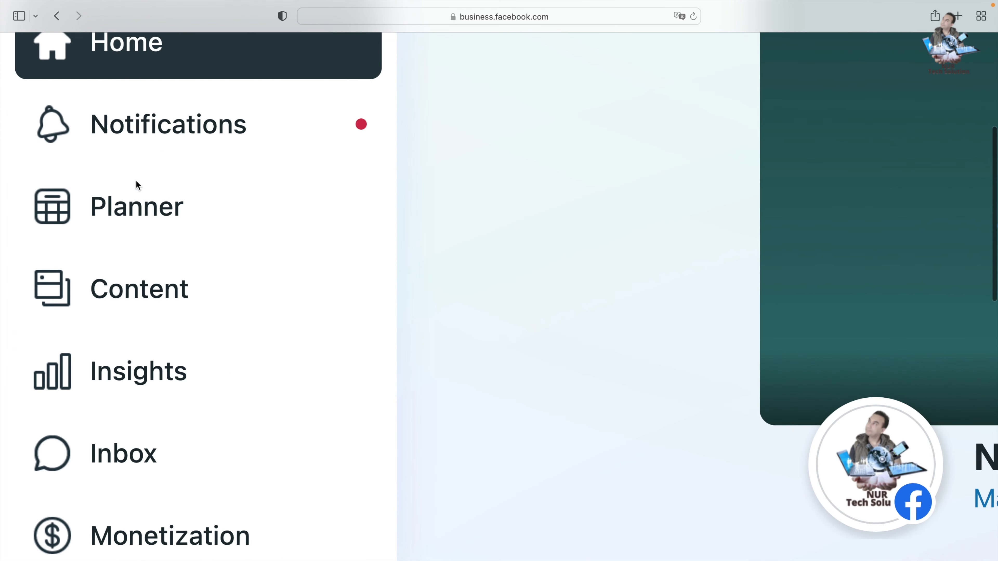
scroll(136, 185, "up", 5)
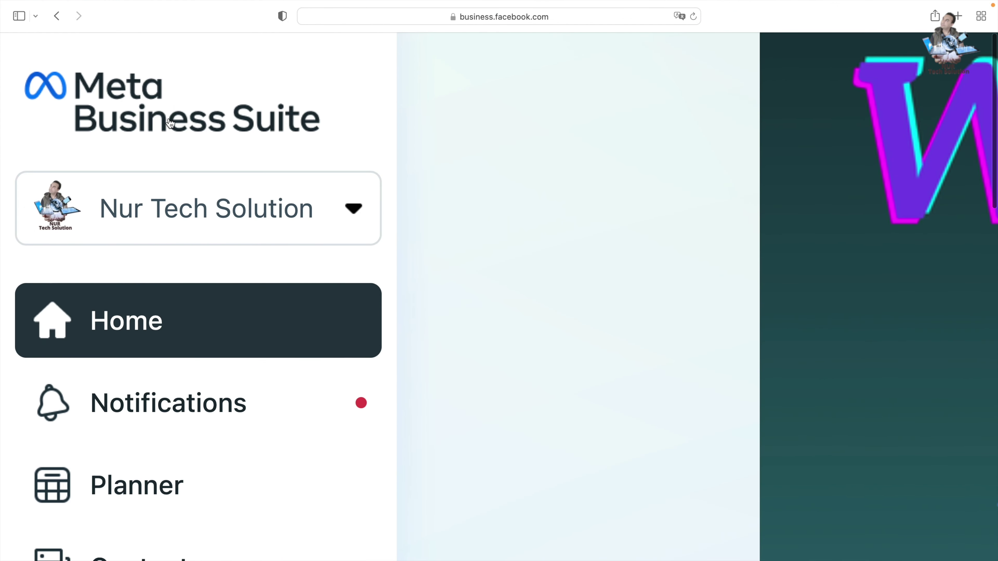
scroll(161, 198, "down", 5)
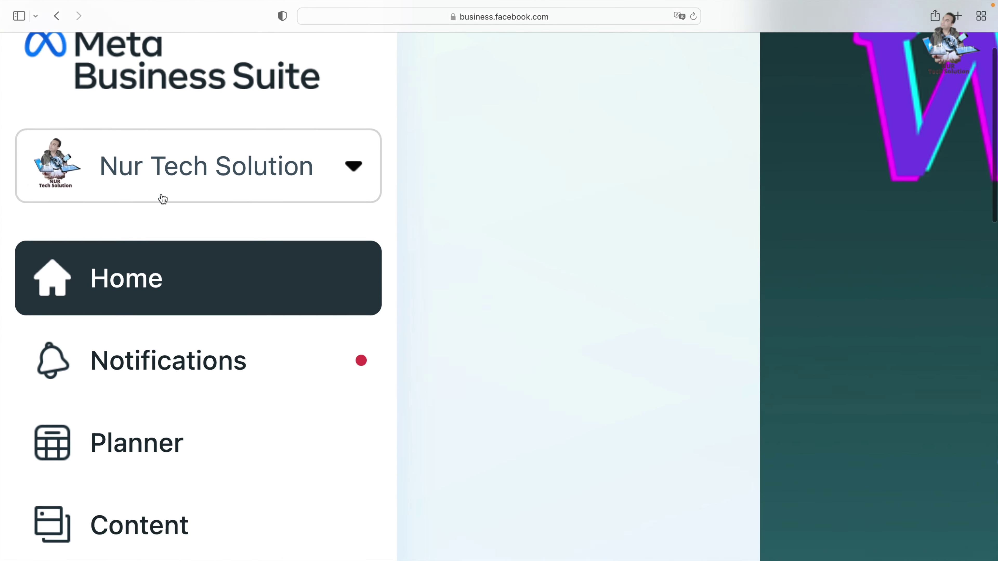
scroll(162, 199, "down", 4)
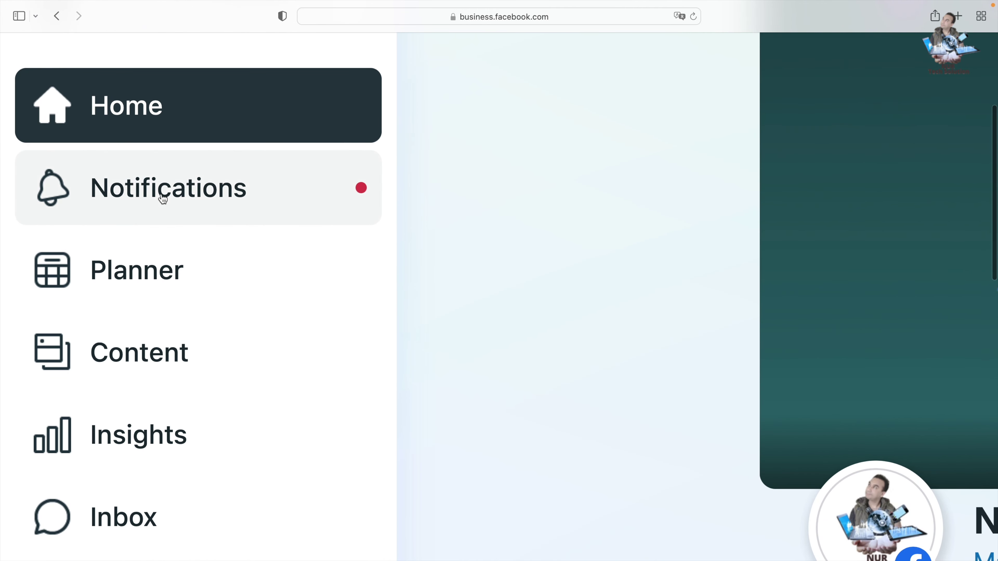
scroll(163, 200, "up", 1)
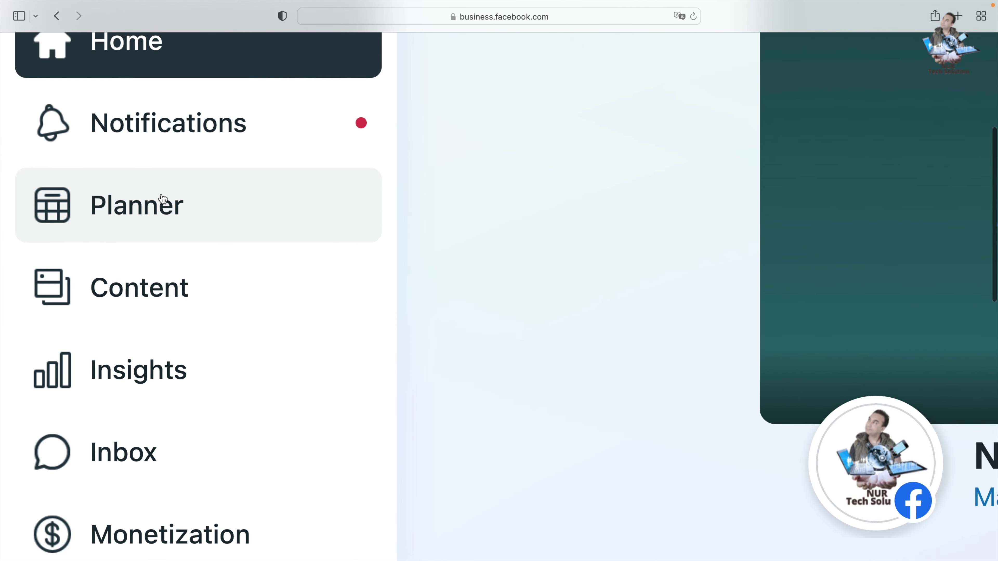
scroll(163, 200, "down", 3)
scroll(163, 199, "down", 1)
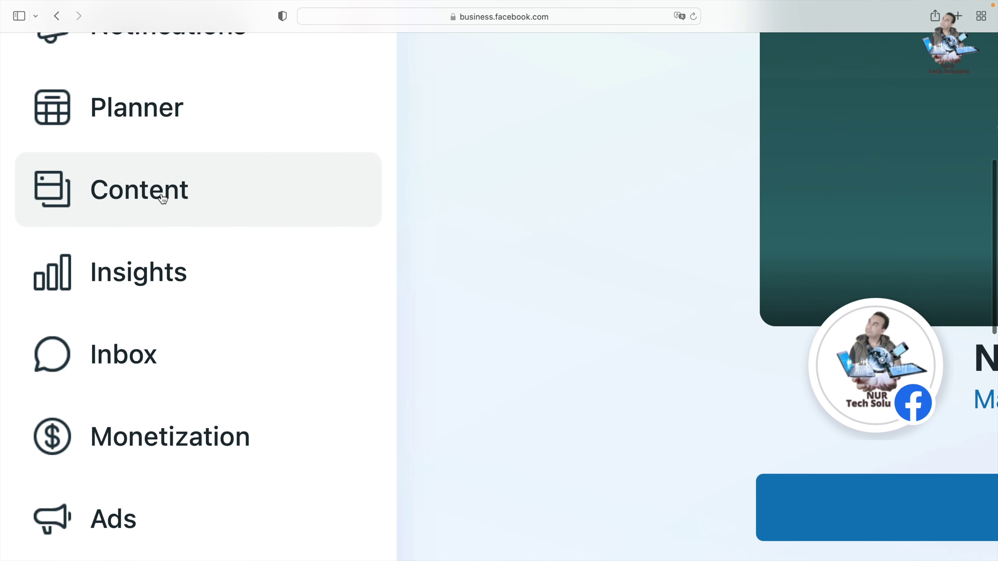
scroll(163, 199, "down", 3)
scroll(163, 199, "down", 4)
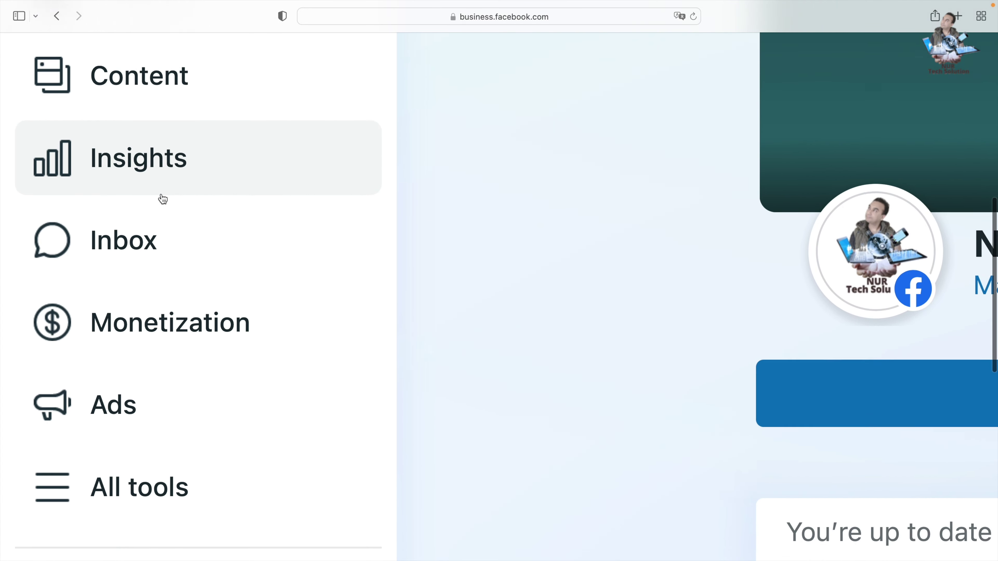
scroll(163, 199, "down", 4)
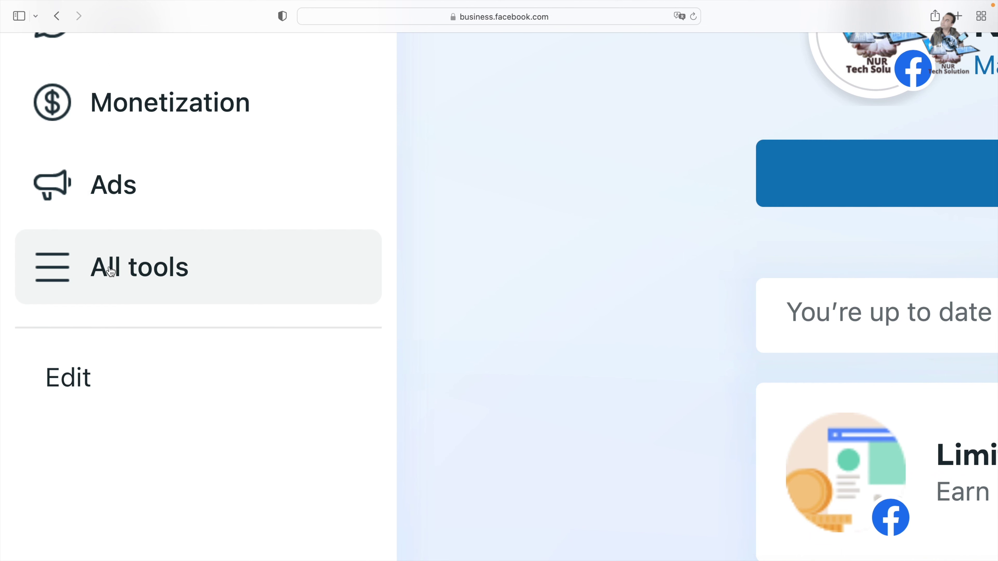
Step: Expand the full business tools list and launch Sound Collection in a new tab
left_click(142, 277)
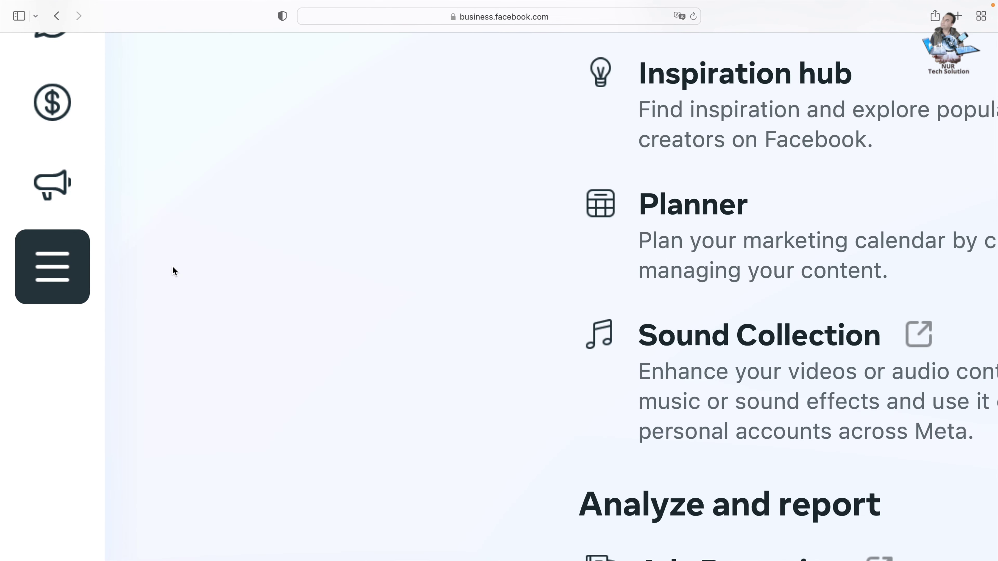
scroll(180, 243, "up", 5)
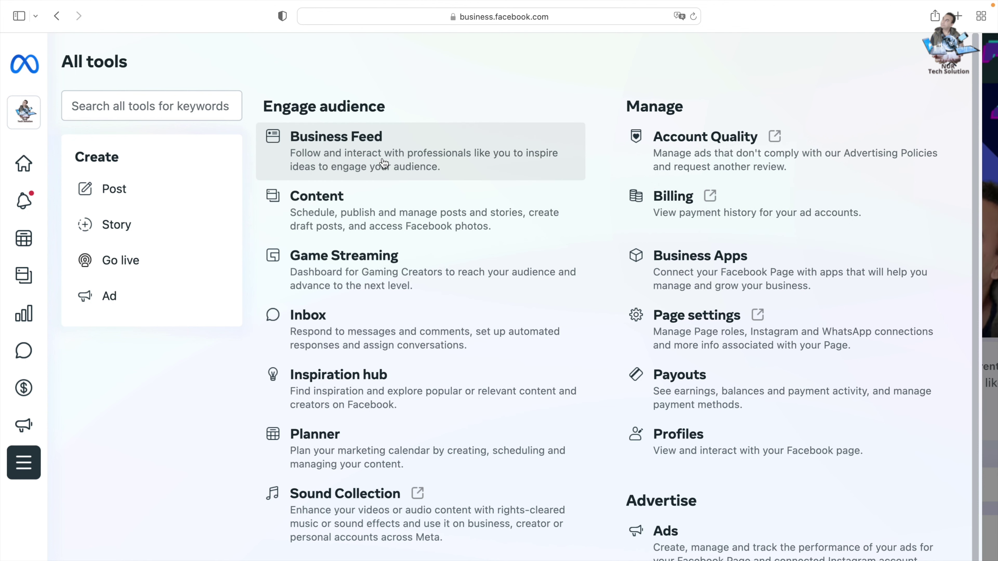
scroll(410, 154, "down", 2)
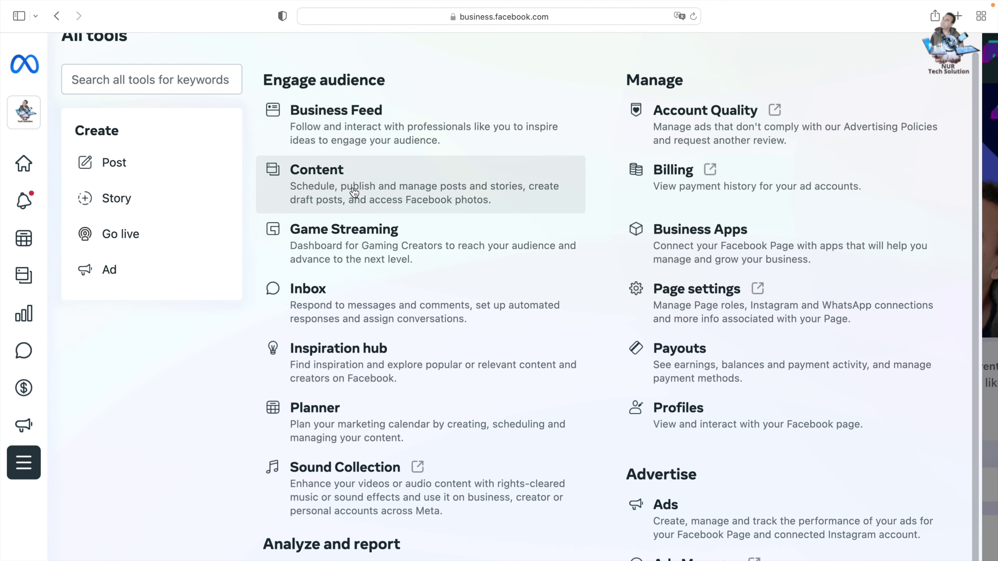
scroll(354, 193, "down", 8)
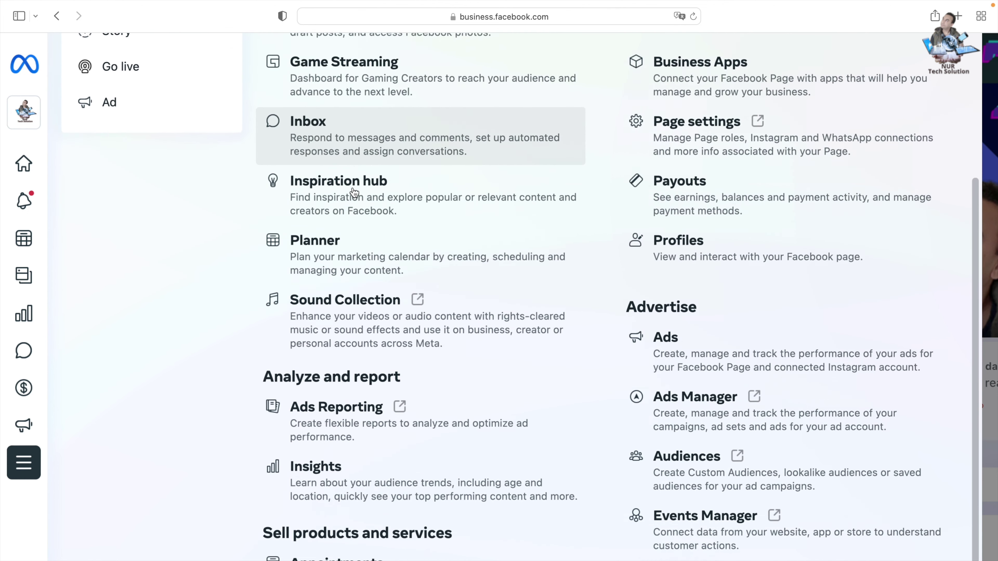
scroll(354, 193, "down", 2)
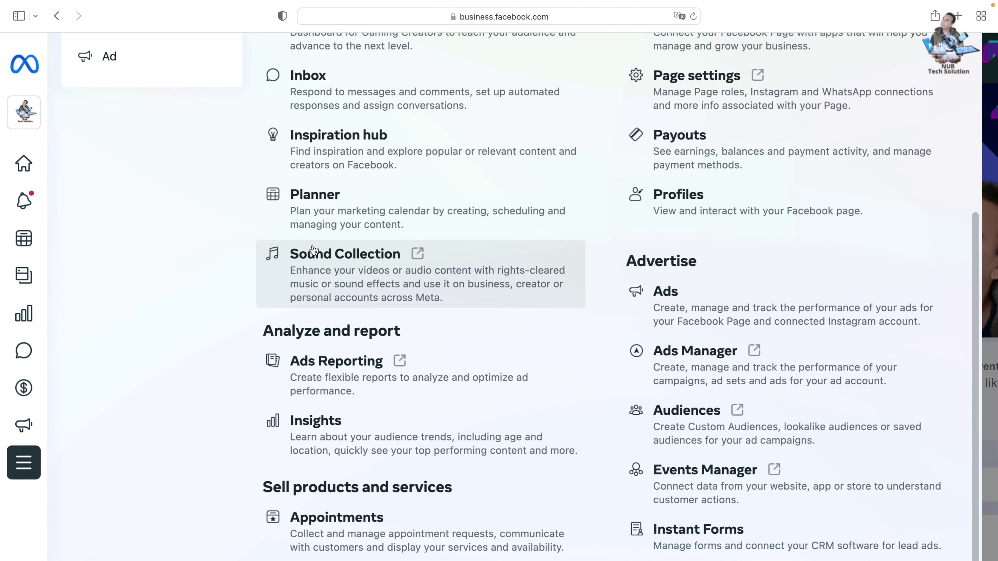
scroll(275, 253, "up", 5)
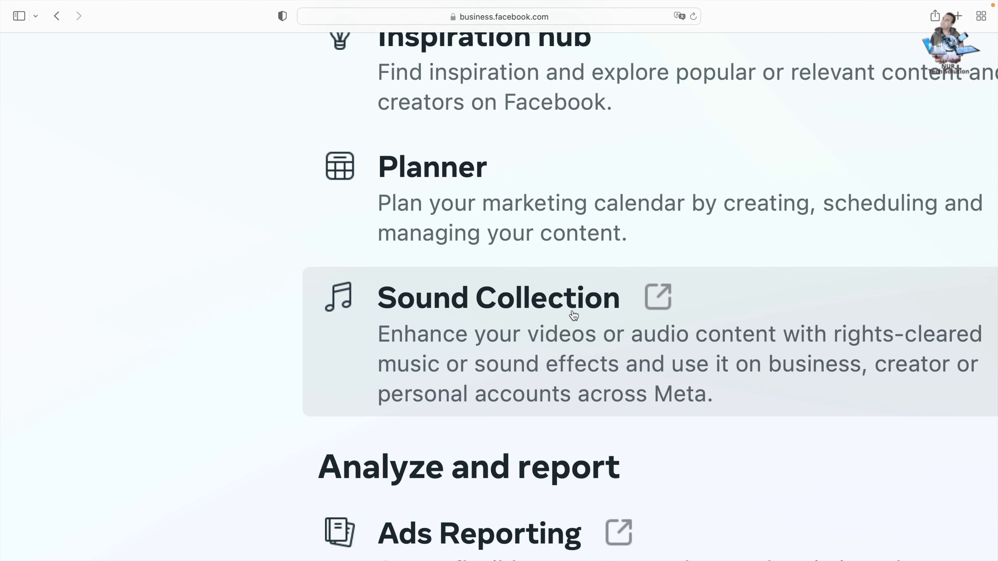
scroll(574, 316, "right", 5)
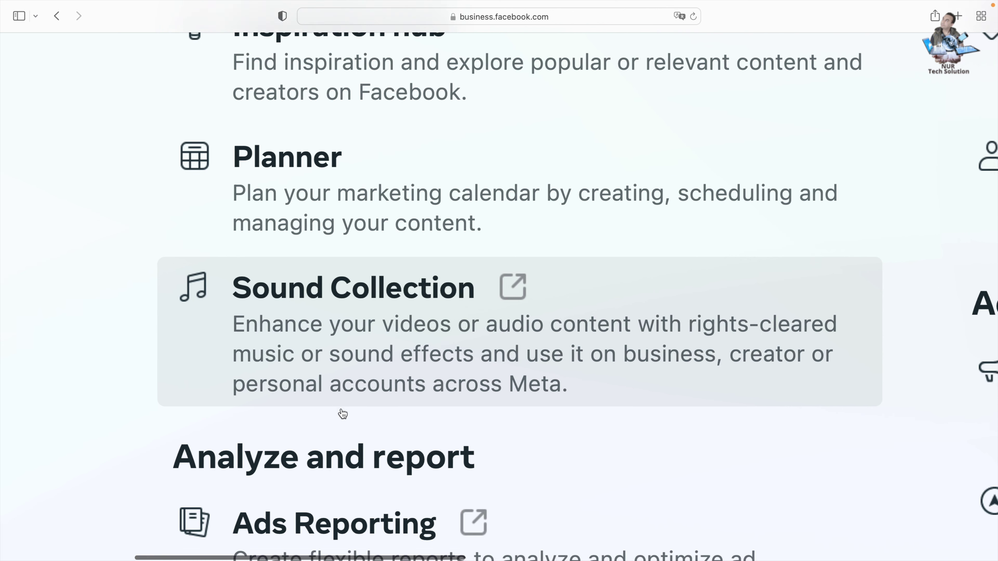
scroll(344, 415, "down", 2)
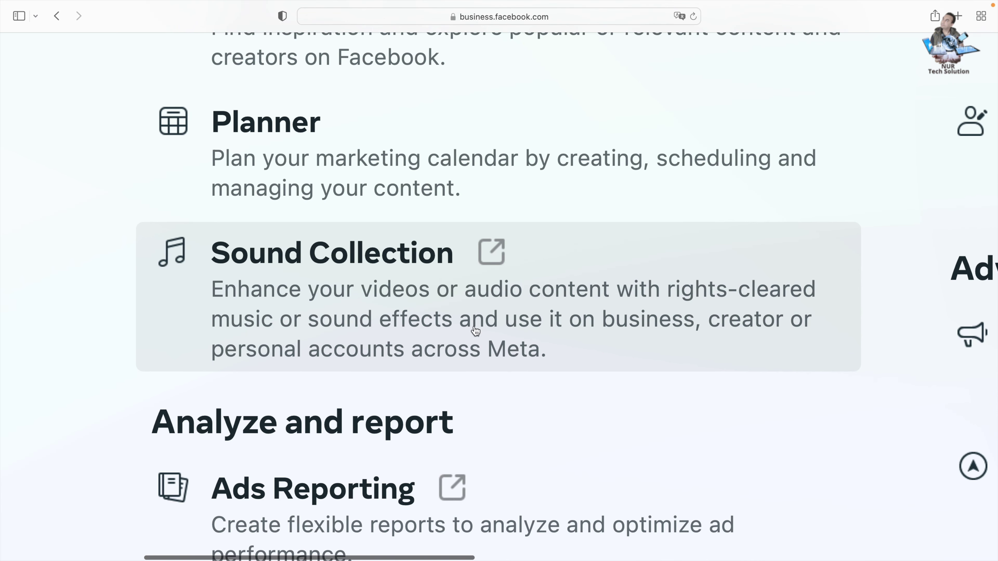
left_click(423, 262)
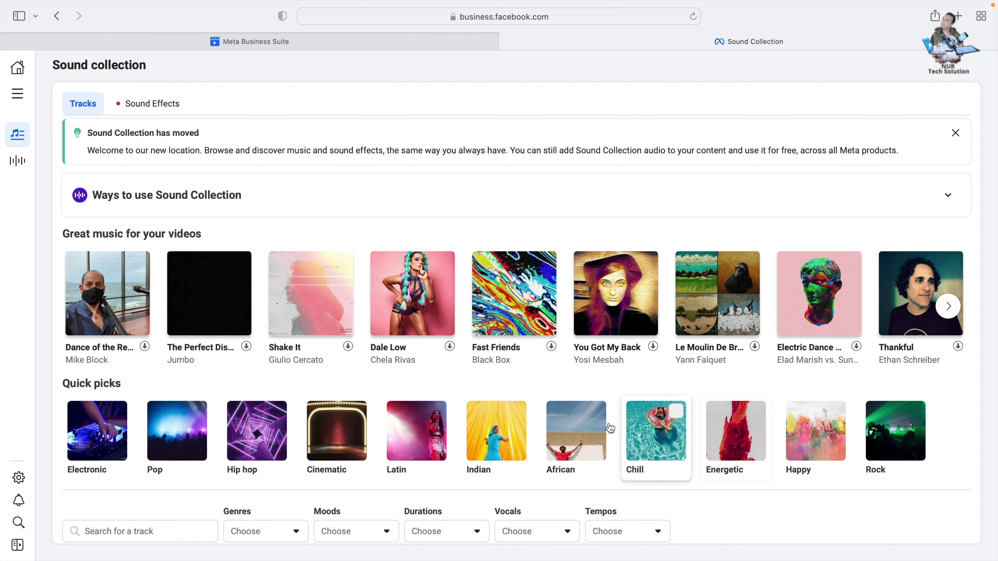
Step: Scroll through the 11,088-track library and place the cursor in the track search box
scroll(350, 411, "down", 7)
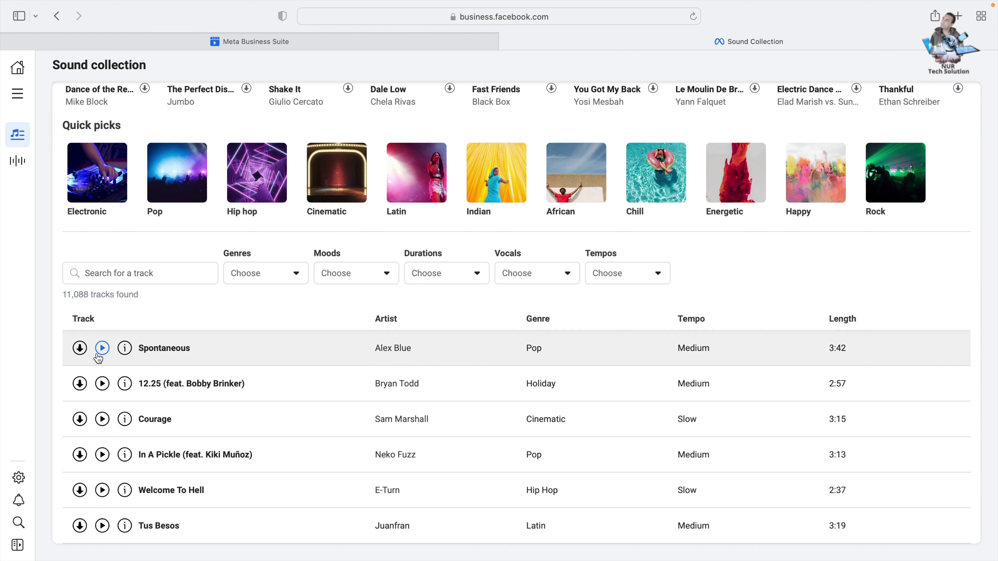
scroll(98, 357, "down", 3)
scroll(174, 369, "down", 10)
scroll(174, 368, "down", 20)
scroll(173, 365, "down", 10)
scroll(173, 365, "down", 5)
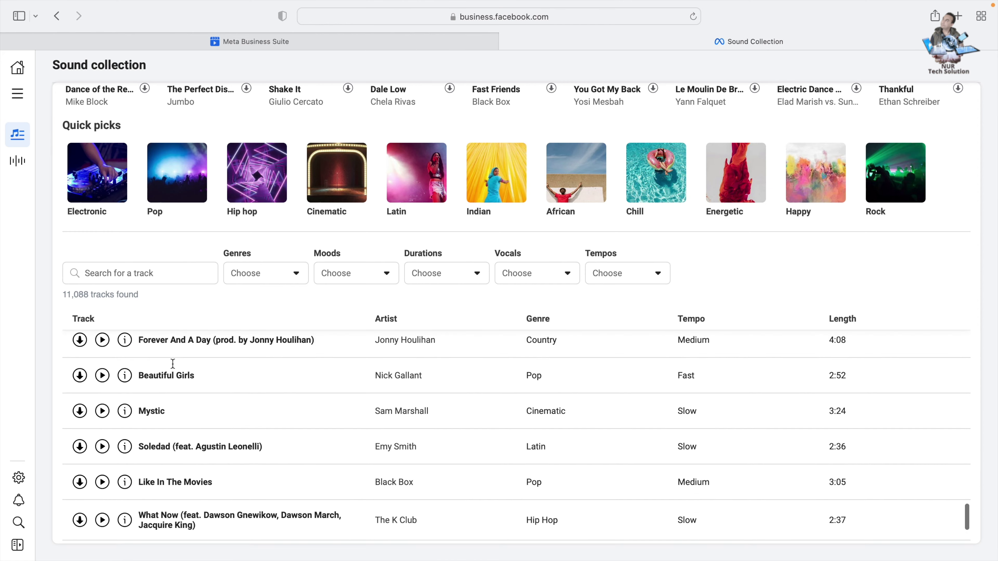
left_click(142, 274)
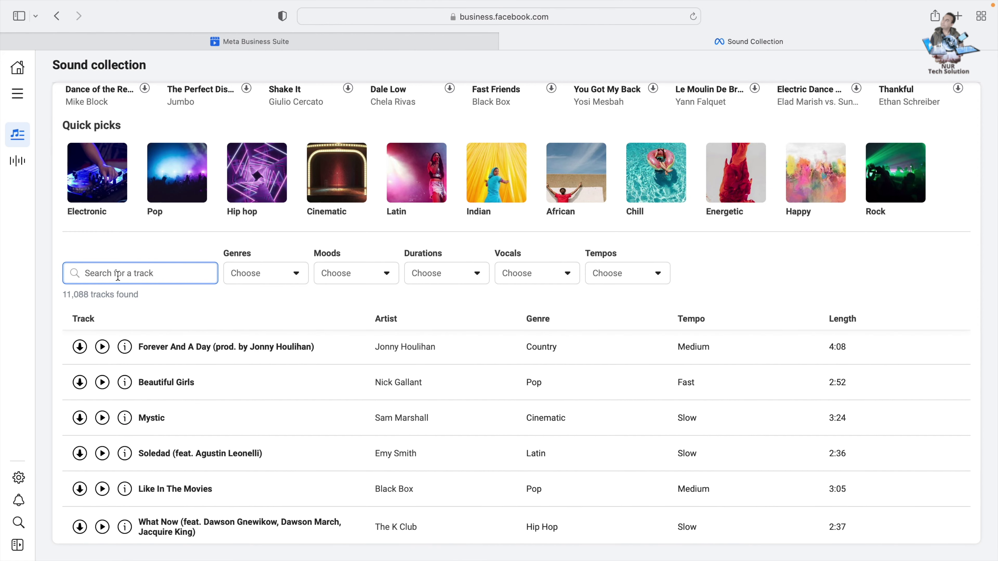
scroll(118, 276, "up", 5)
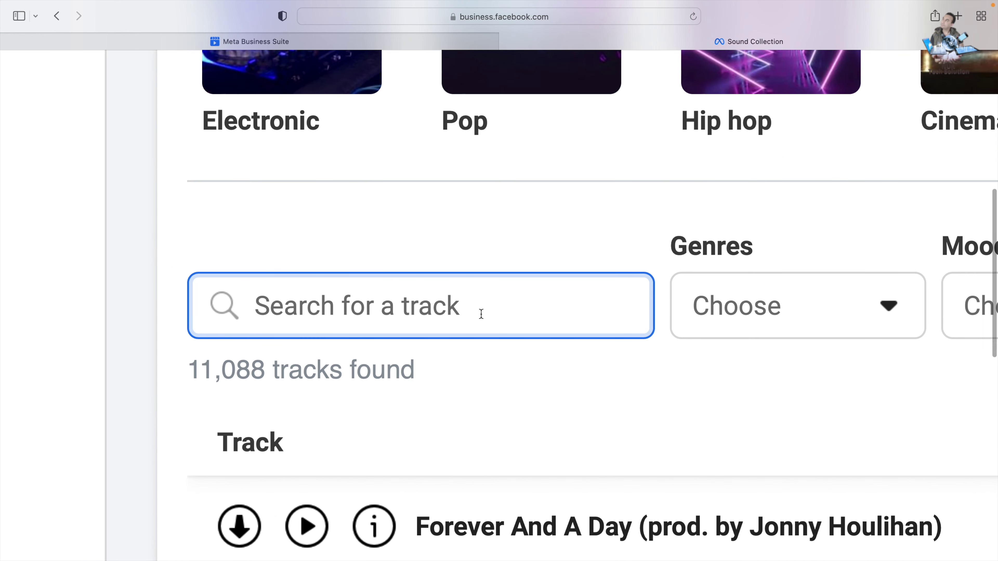
scroll(442, 318, "right", 10)
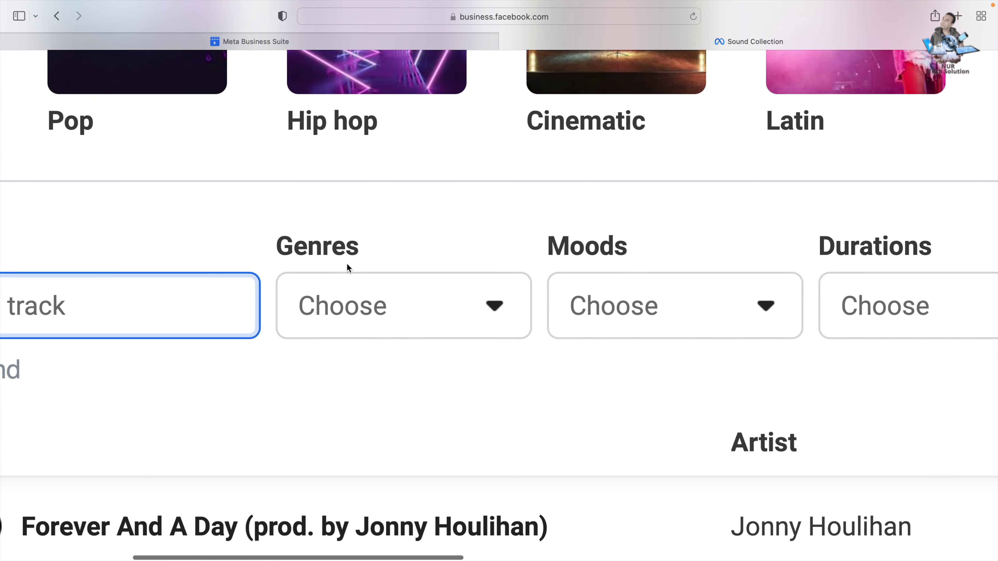
Step: Scroll through the Genres filter options, then close the list without choosing one
left_click(501, 310)
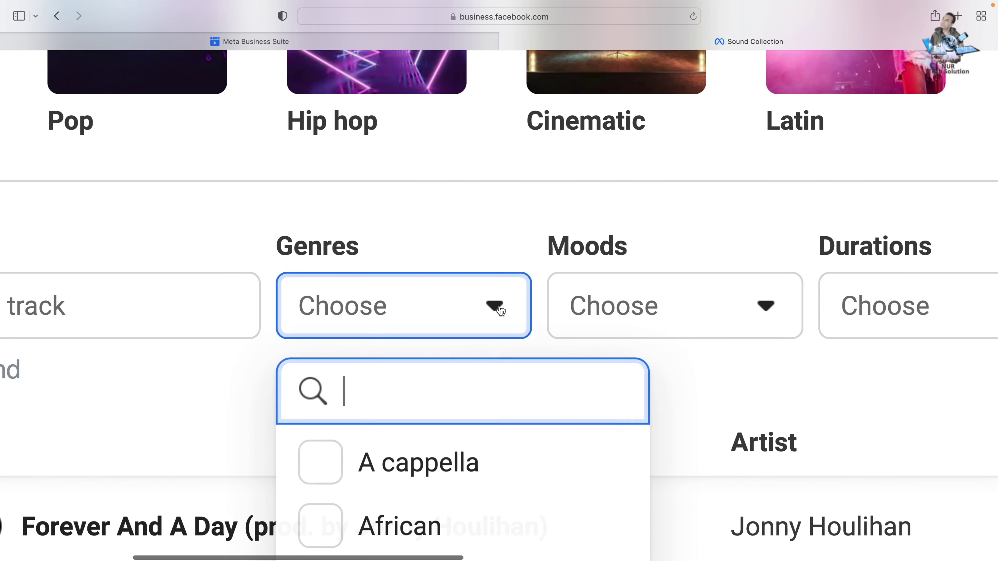
scroll(440, 356, "down", 5)
scroll(440, 357, "up", 5)
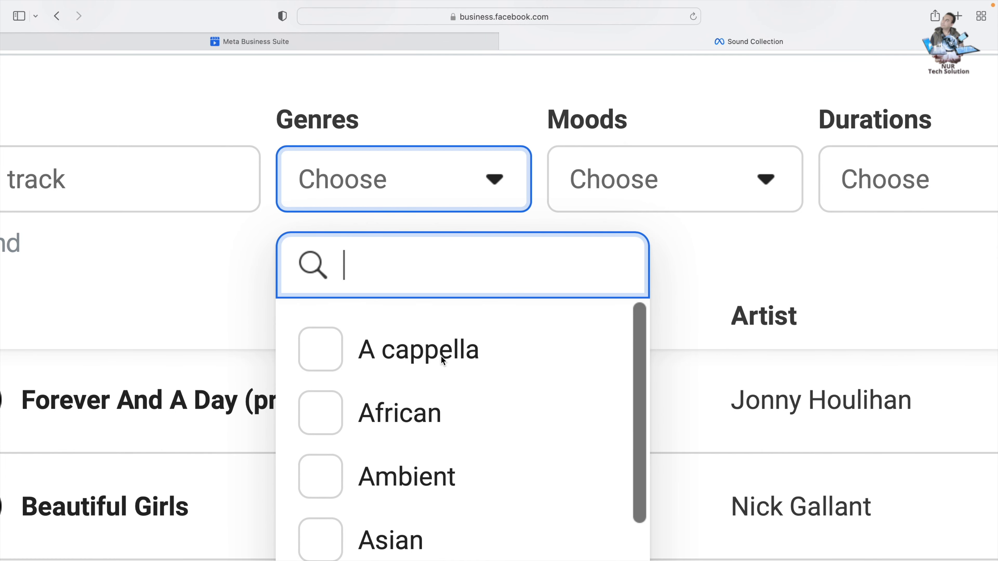
scroll(421, 416, "down", 1)
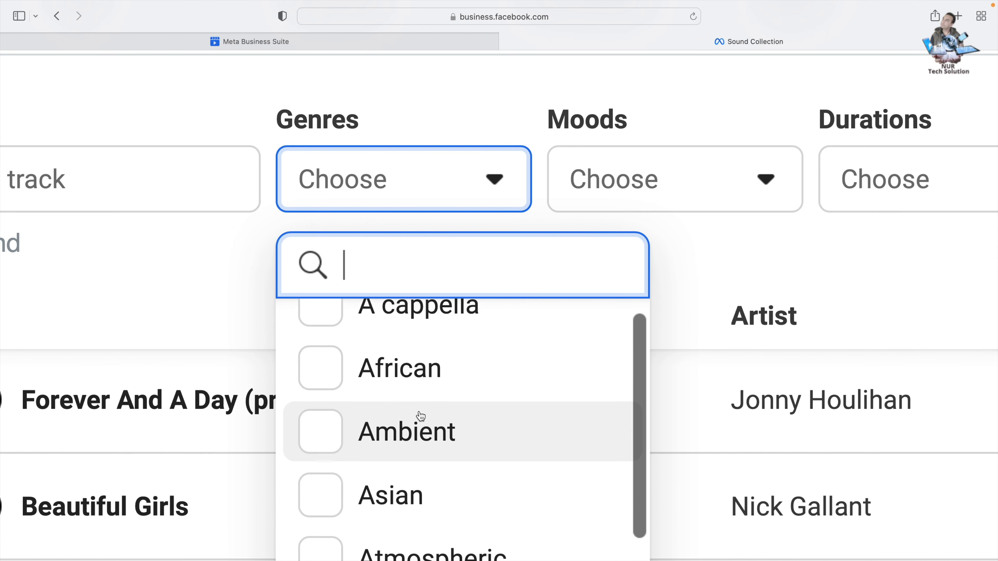
scroll(423, 393, "up", 1)
scroll(423, 393, "down", 1)
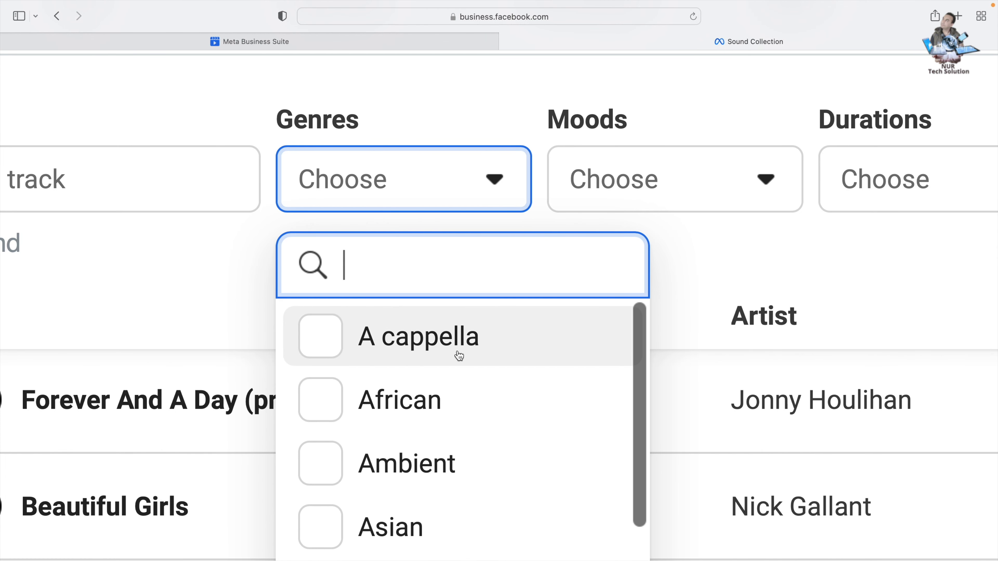
scroll(428, 394, "down", 15)
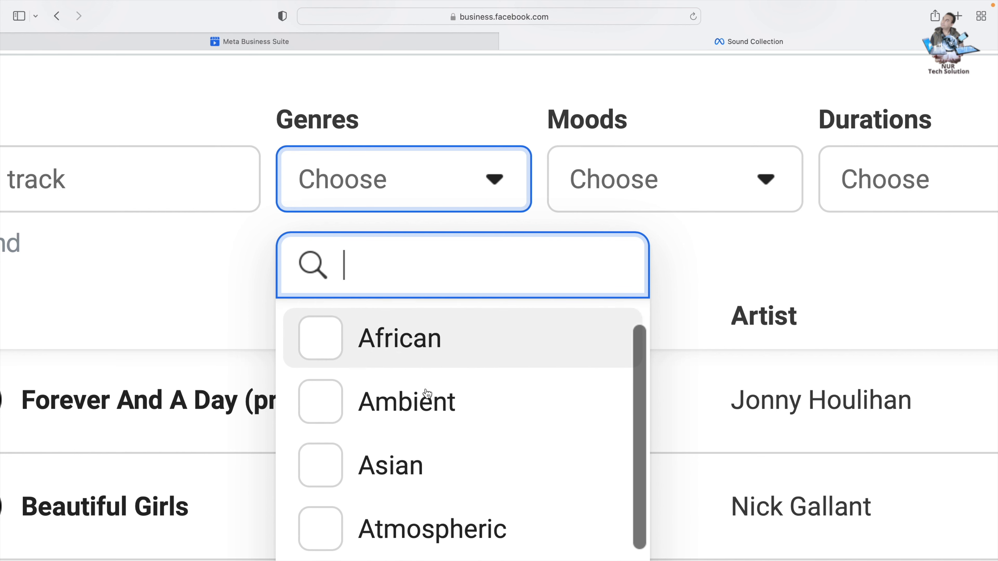
scroll(428, 393, "down", 3)
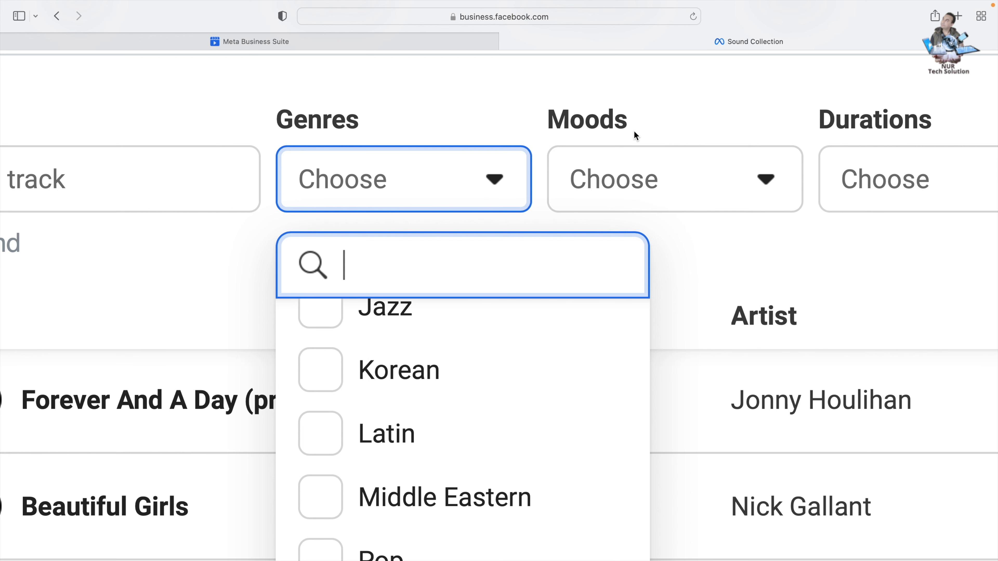
left_click(708, 163)
Step: Browse the Moods choices, from Angry and Bright to Meditative and Moody, then view Durations
left_click(764, 179)
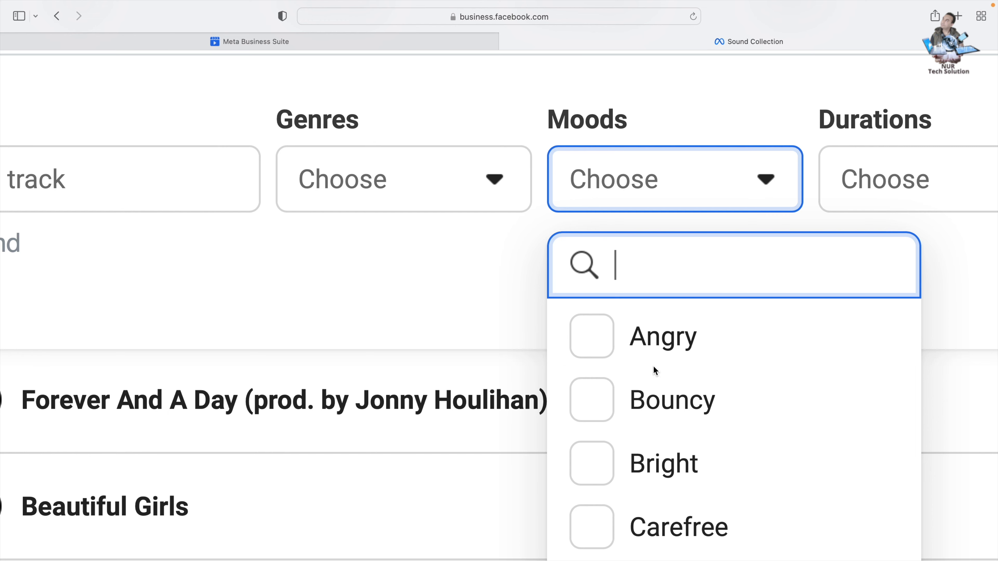
scroll(654, 366, "down", 3)
scroll(654, 371, "down", 15)
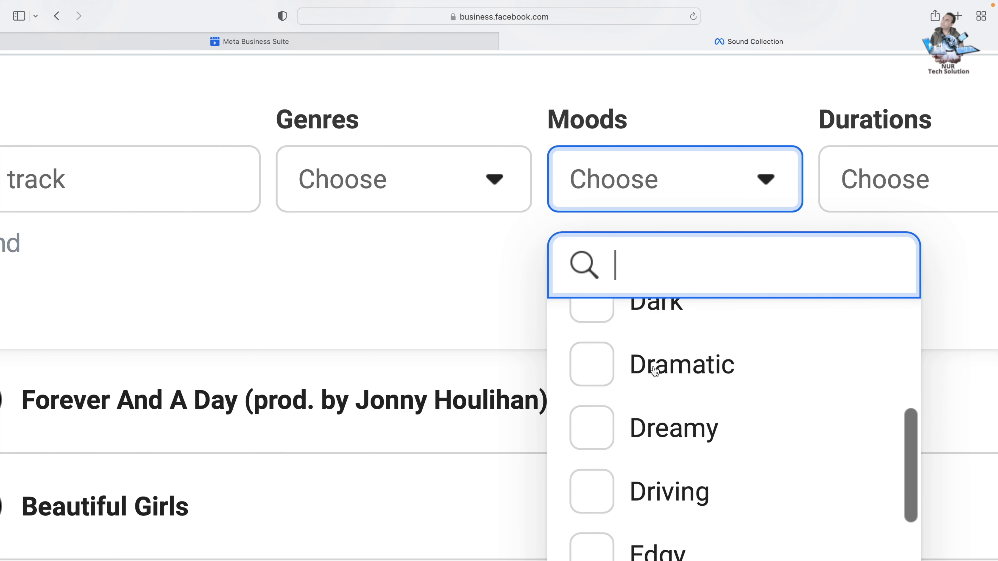
scroll(654, 371, "down", 20)
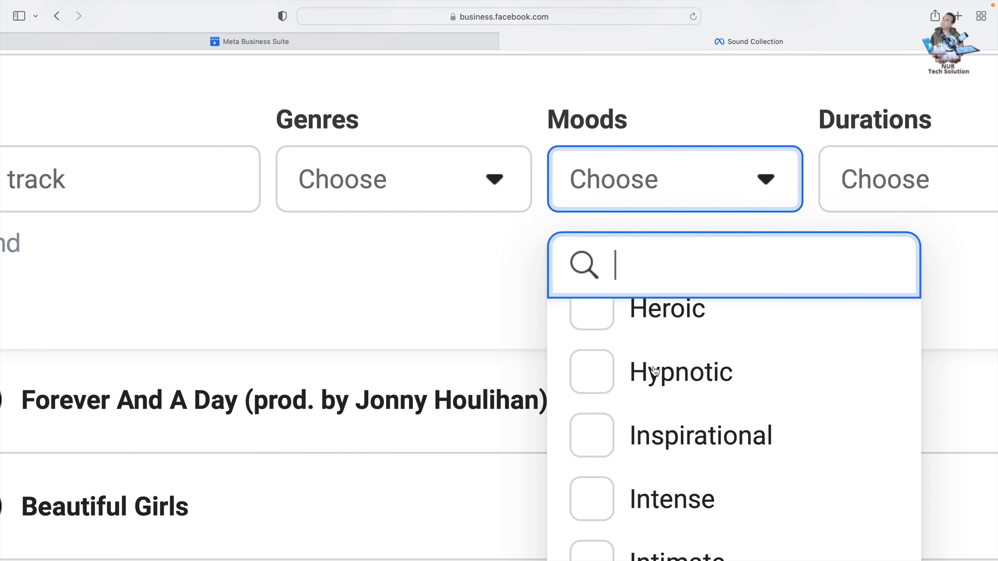
scroll(793, 94, "right", 10)
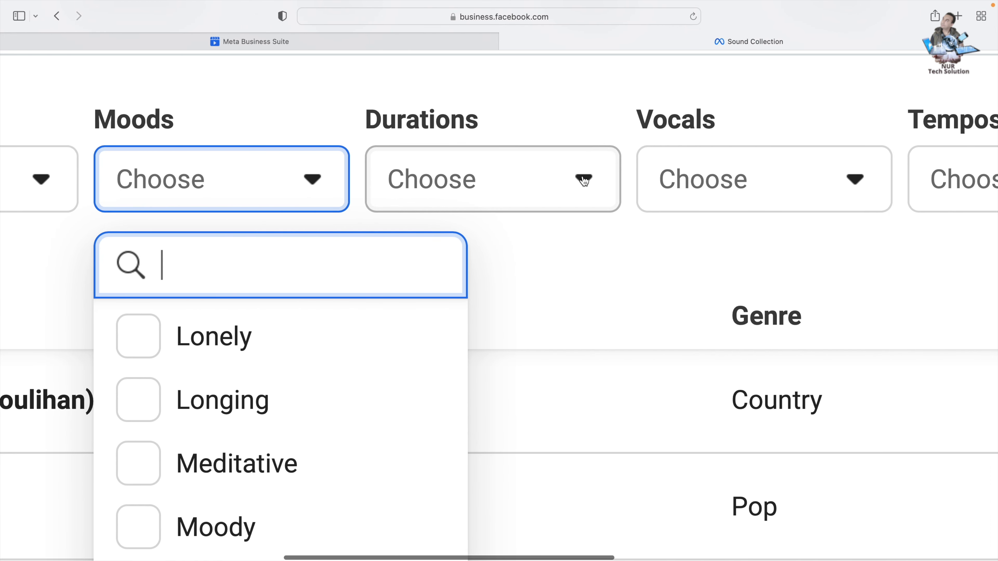
left_click(452, 177)
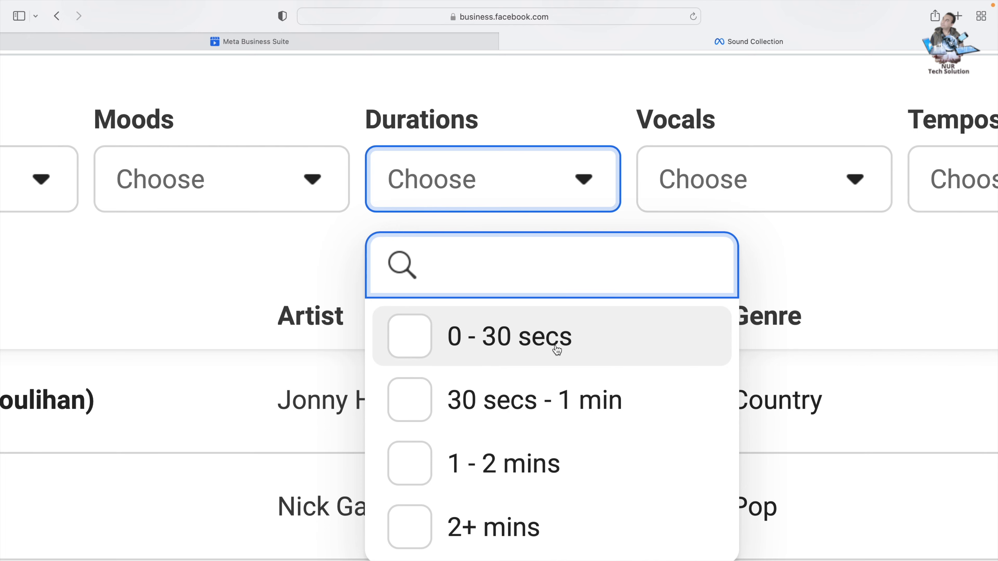
Step: Browse the Durations and Vocals filter choices without selecting any
scroll(557, 350, "down", 1)
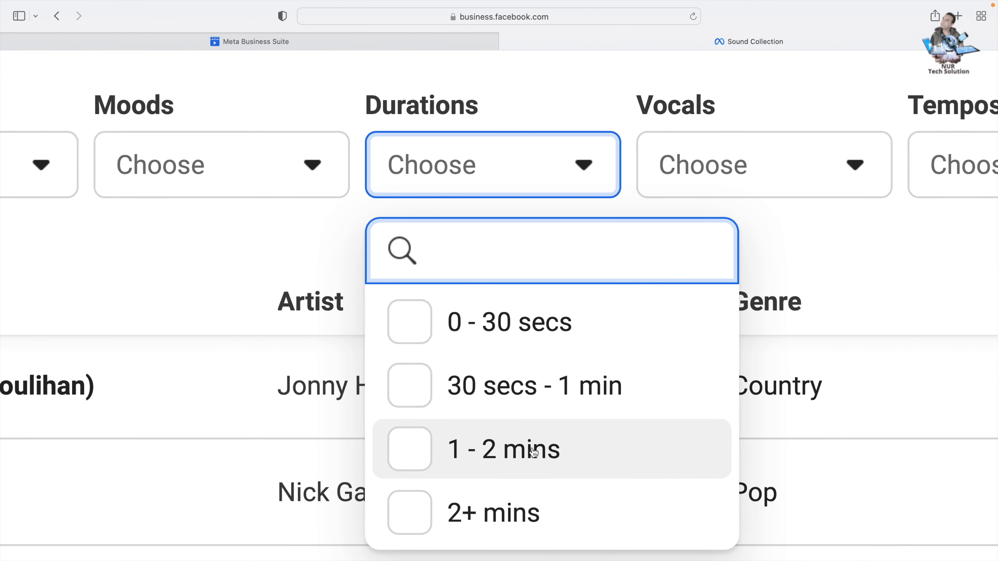
scroll(535, 452, "down", 3)
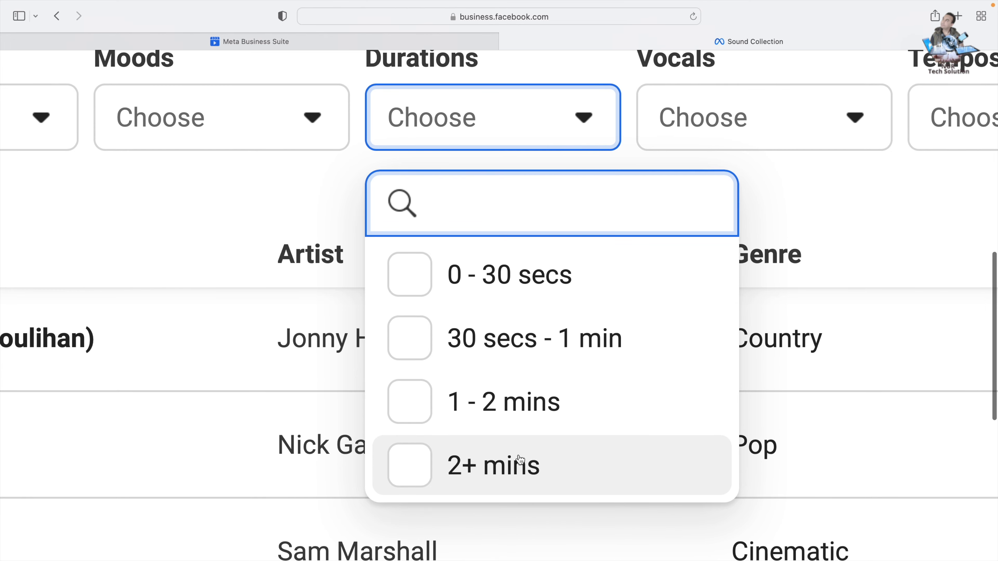
scroll(518, 459, "up", 5)
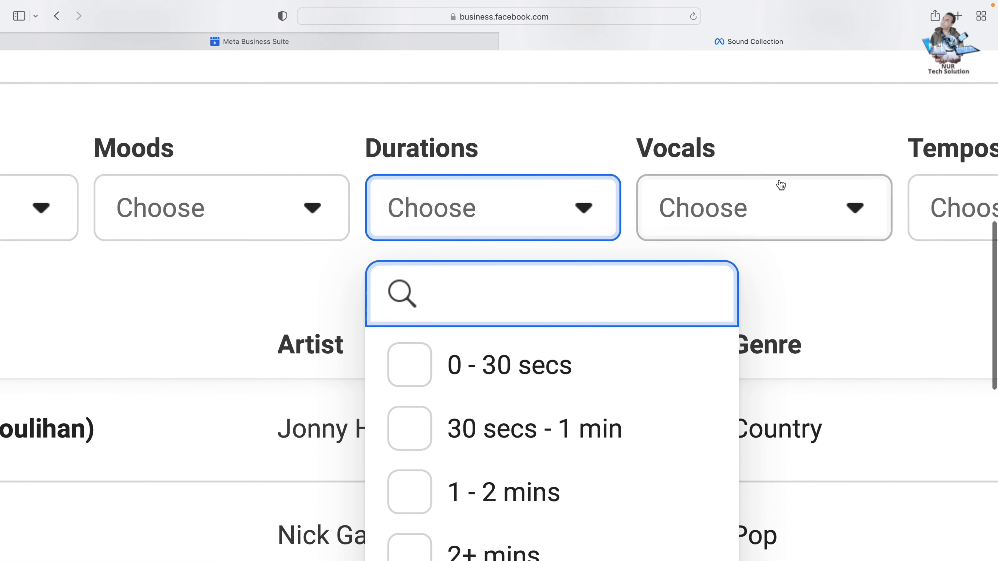
left_click(854, 207)
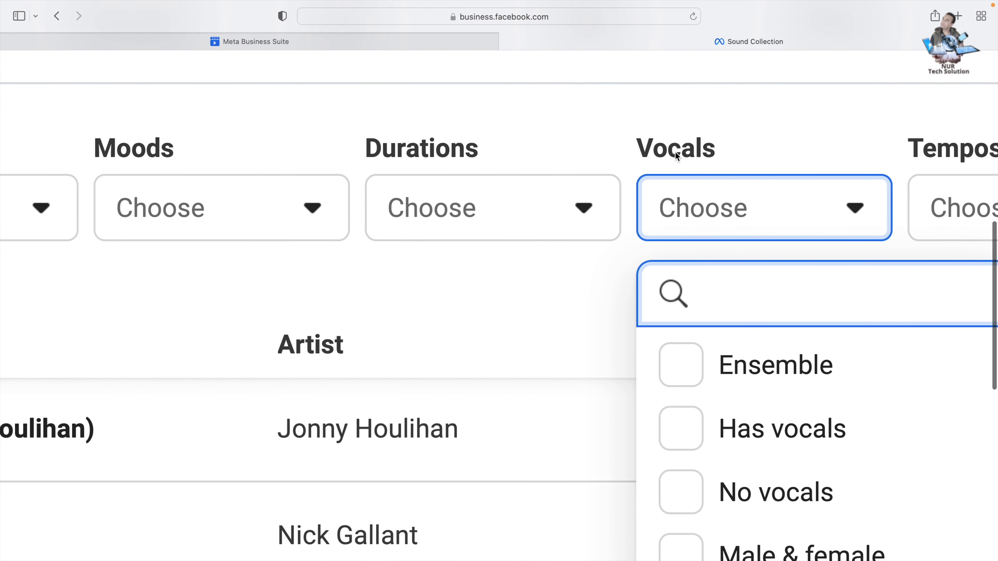
scroll(585, 243, "right", 10)
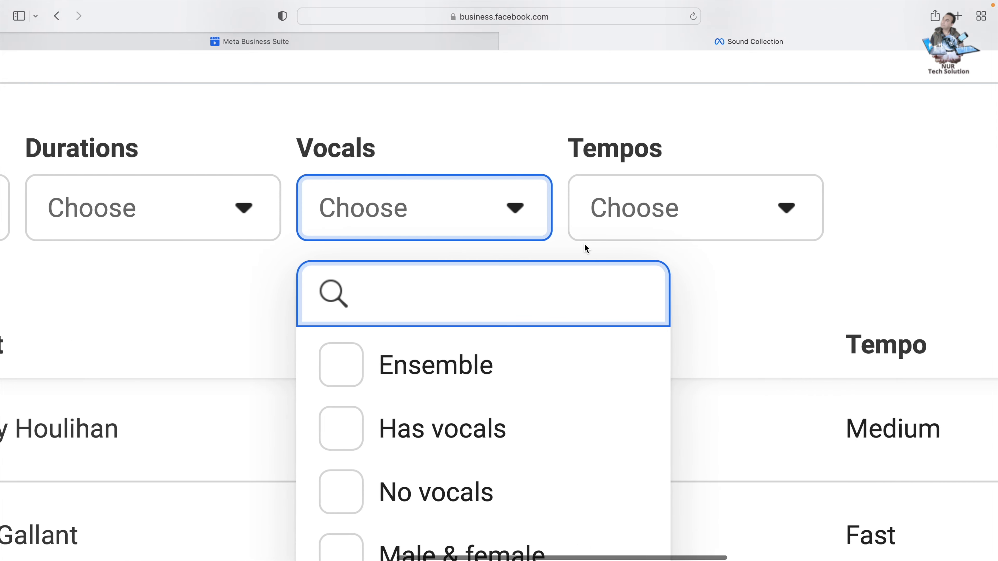
scroll(534, 247, "down", 3)
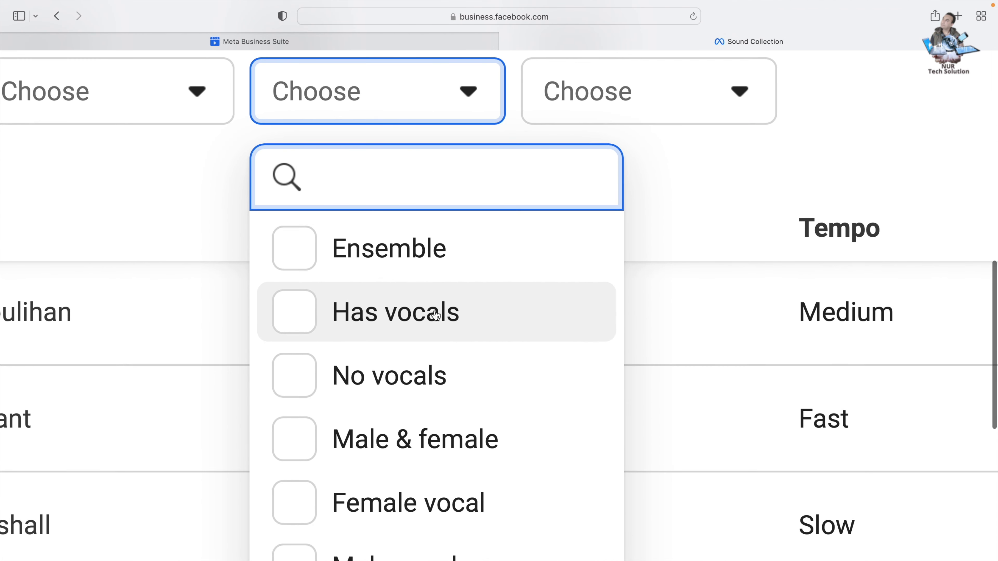
scroll(469, 387, "down", 2)
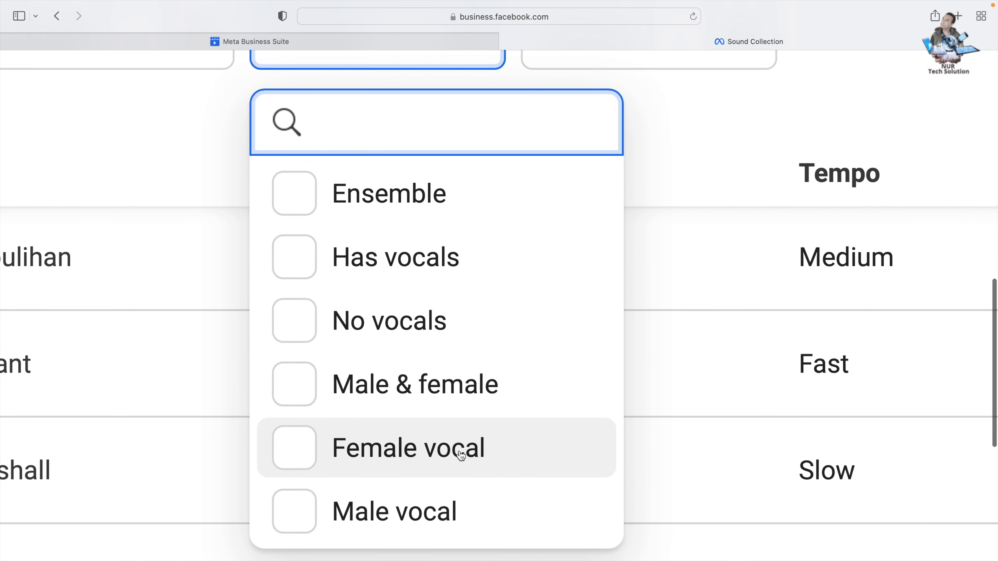
scroll(459, 457, "down", 1)
scroll(466, 455, "up", 2)
scroll(467, 445, "up", 3)
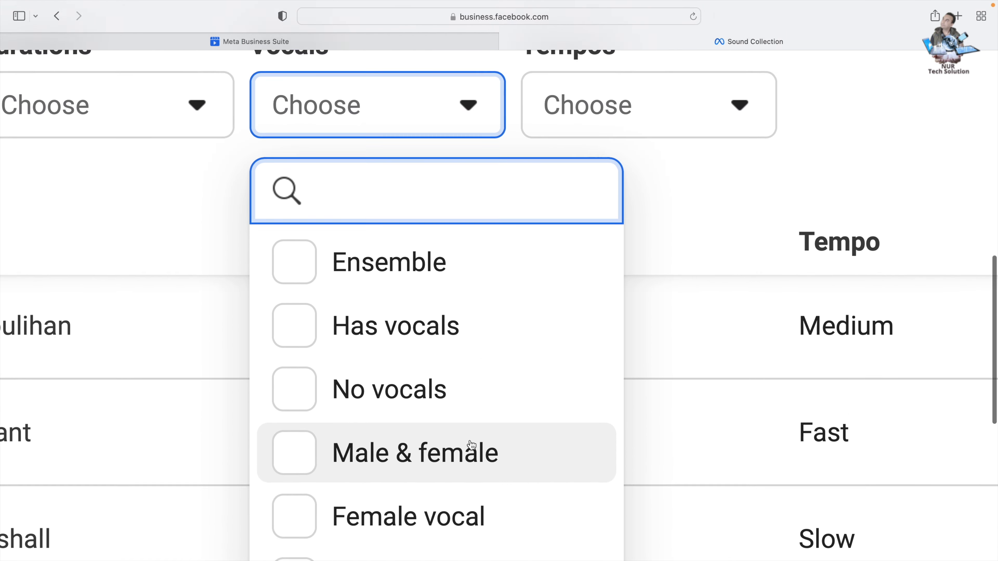
scroll(456, 350, "up", 1)
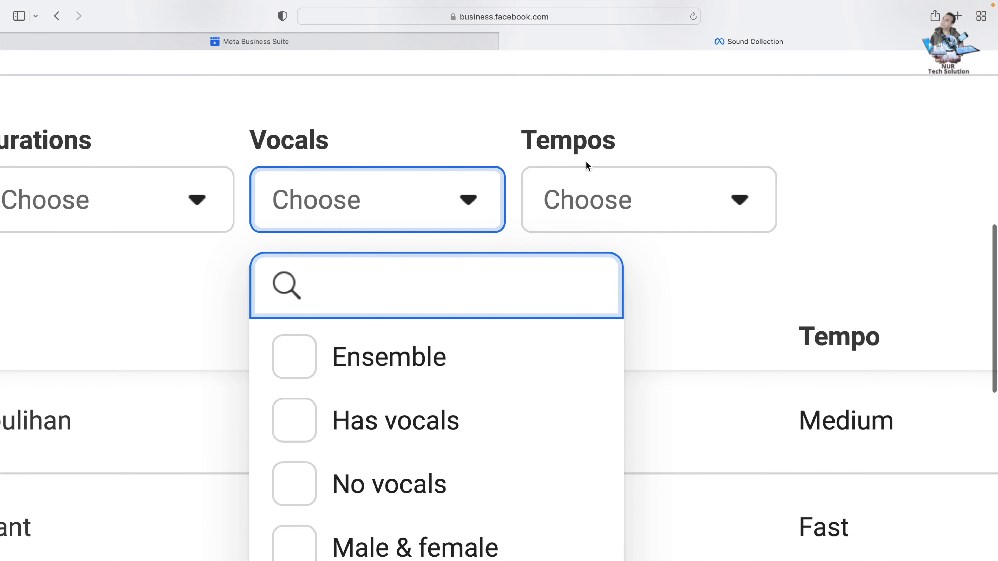
Step: Check the Slow, Medium and Fast tempo choices and close them unselected
left_click(741, 202)
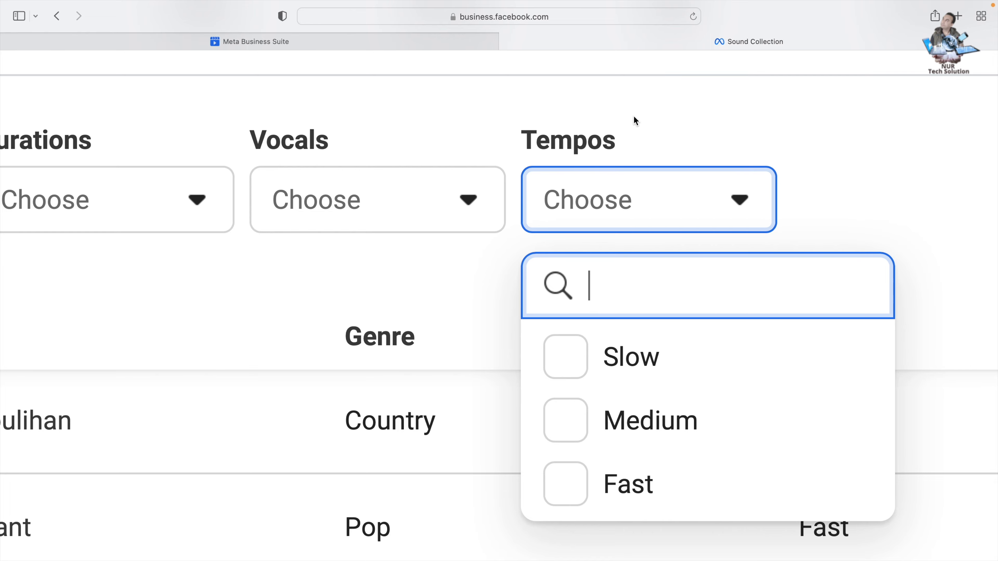
key("super+minus")
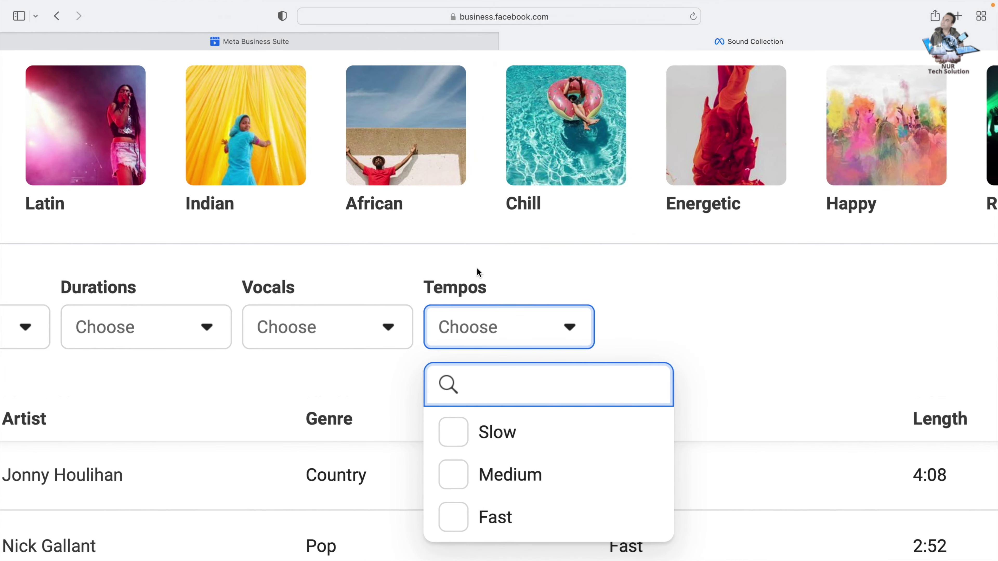
scroll(476, 268, "left", 3)
key("super+equal")
scroll(224, 226, "down", 2)
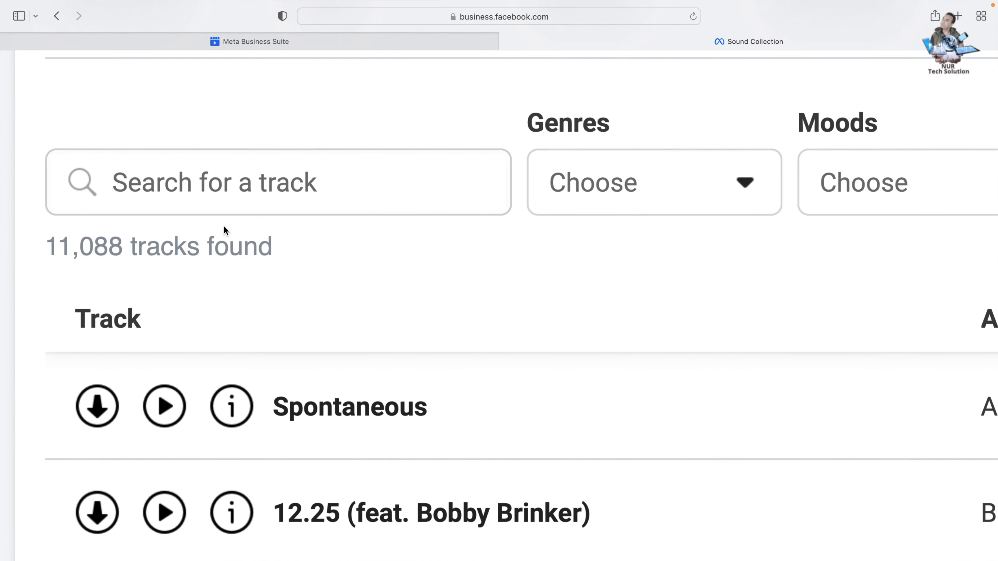
left_click(180, 187)
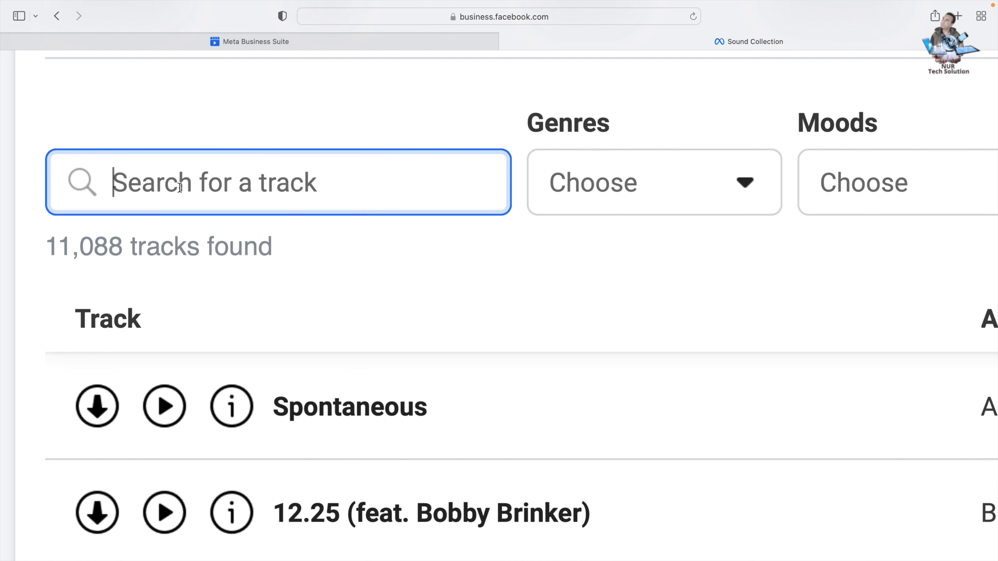
Step: Search tracks for 'Travel' and scroll through the 116 results led by Chali Re
type("Travel")
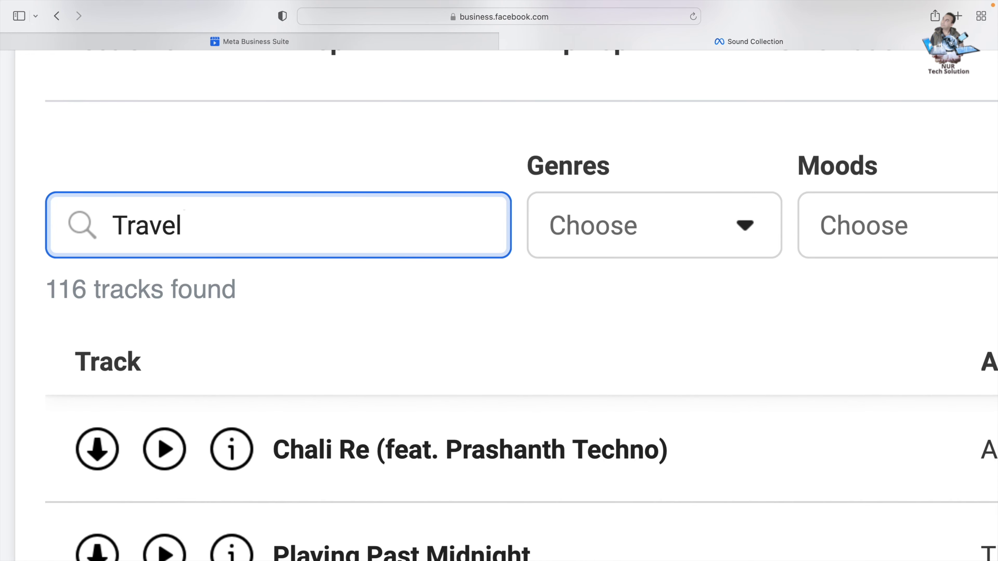
scroll(295, 267, "down", 5)
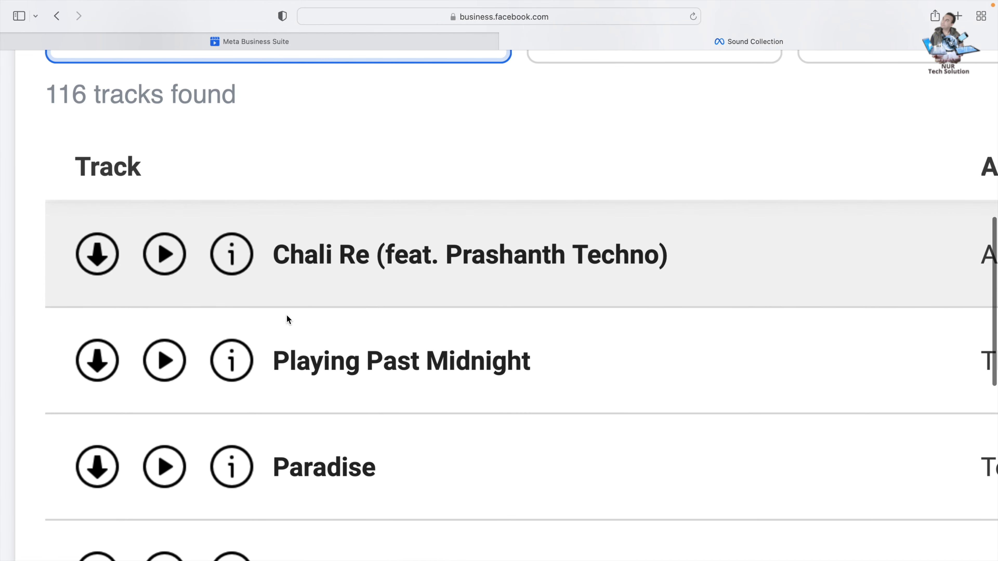
scroll(349, 342, "down", 5)
scroll(349, 340, "down", 15)
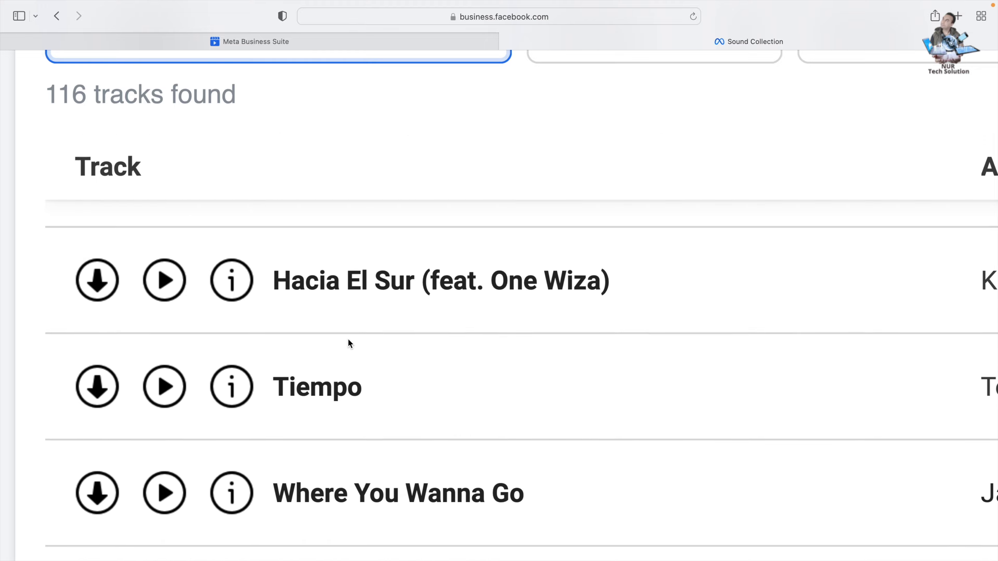
scroll(348, 340, "down", 15)
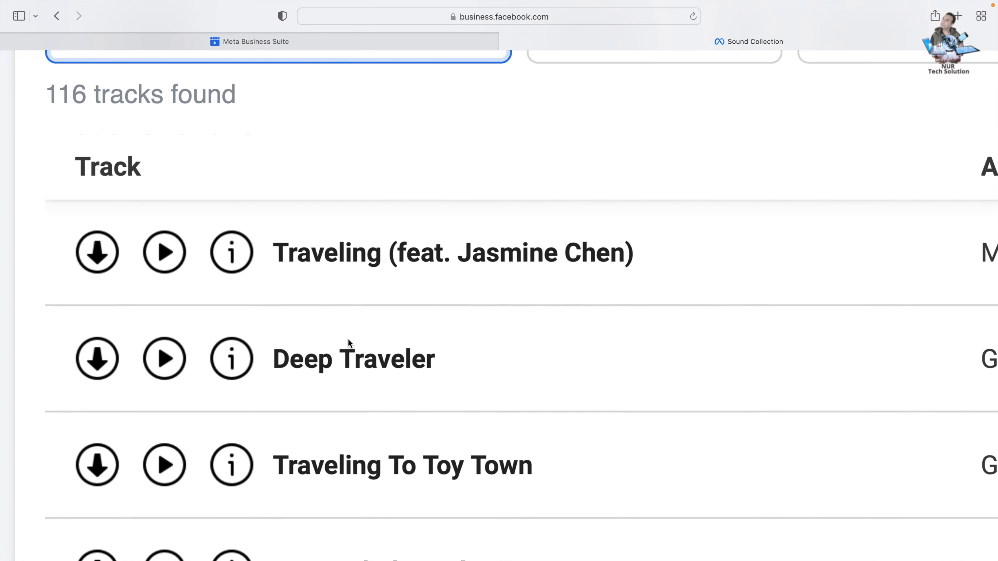
scroll(349, 340, "up", 20)
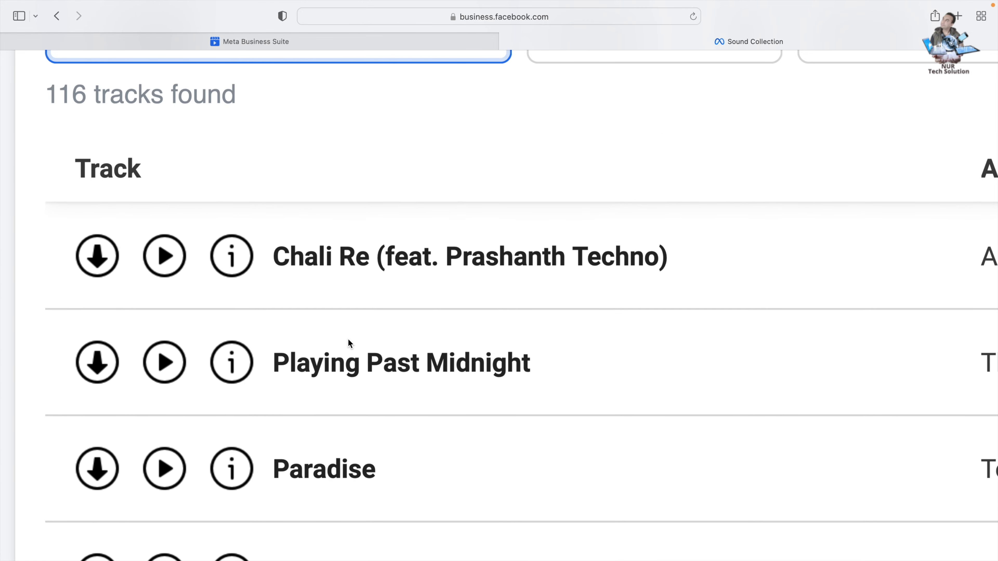
scroll(114, 130, "up", 4)
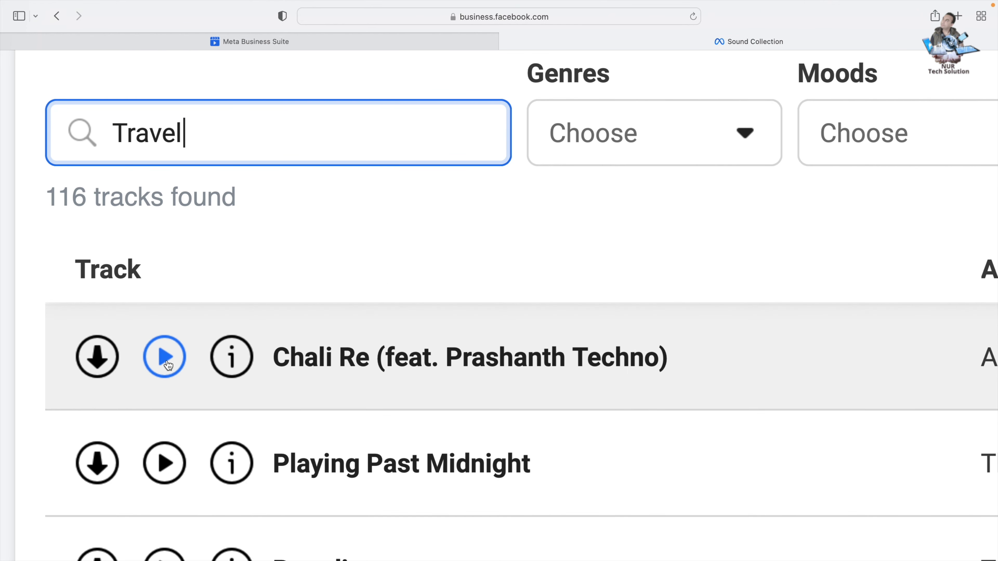
Step: Play and stop previews of Chali Re, then Paradise by Tony Dark Eyes
left_click(171, 365)
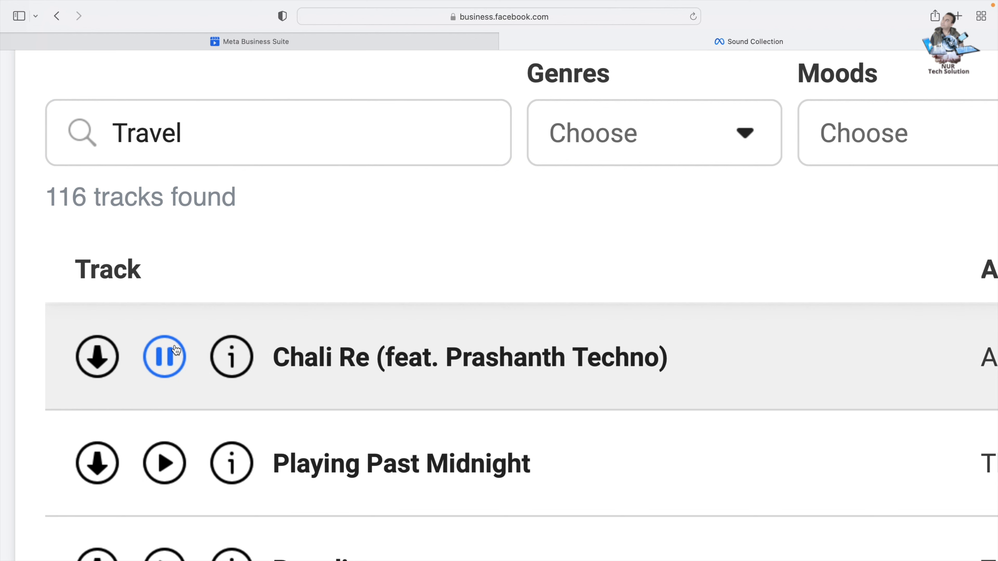
left_click(164, 358)
scroll(165, 359, "down", 5)
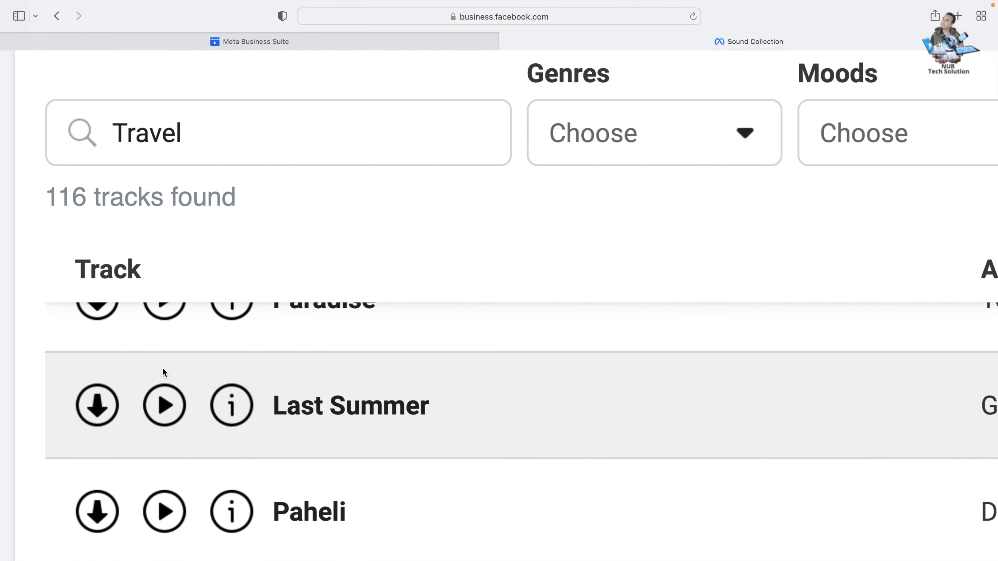
scroll(165, 371, "up", 2)
left_click(169, 382)
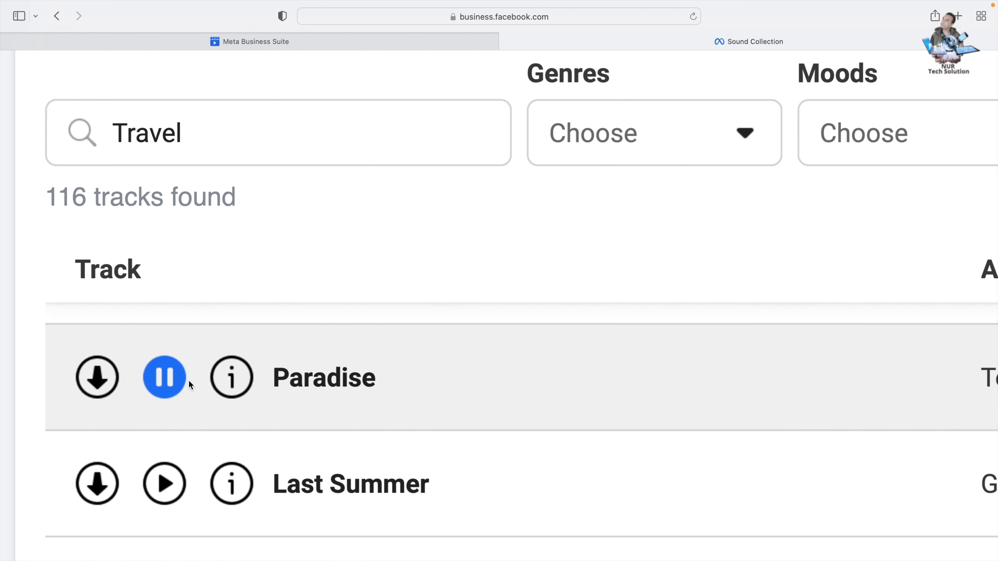
left_click(169, 380)
scroll(281, 344, "left", 3)
scroll(280, 344, "down", 5)
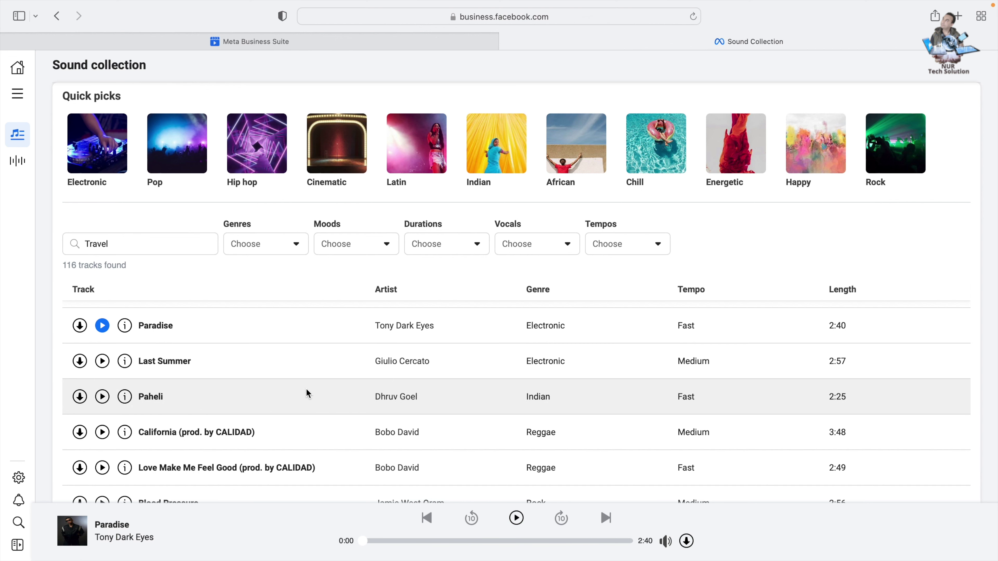
left_click_drag(125, 249, 56, 245)
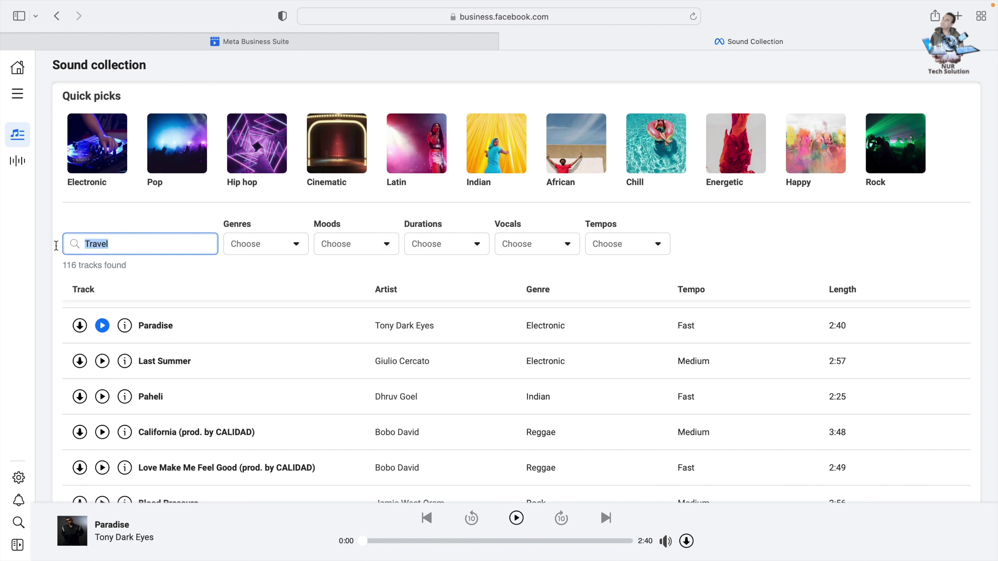
Step: Delete the Travel search and filter tracks by the Epic mood
key("BackSpace")
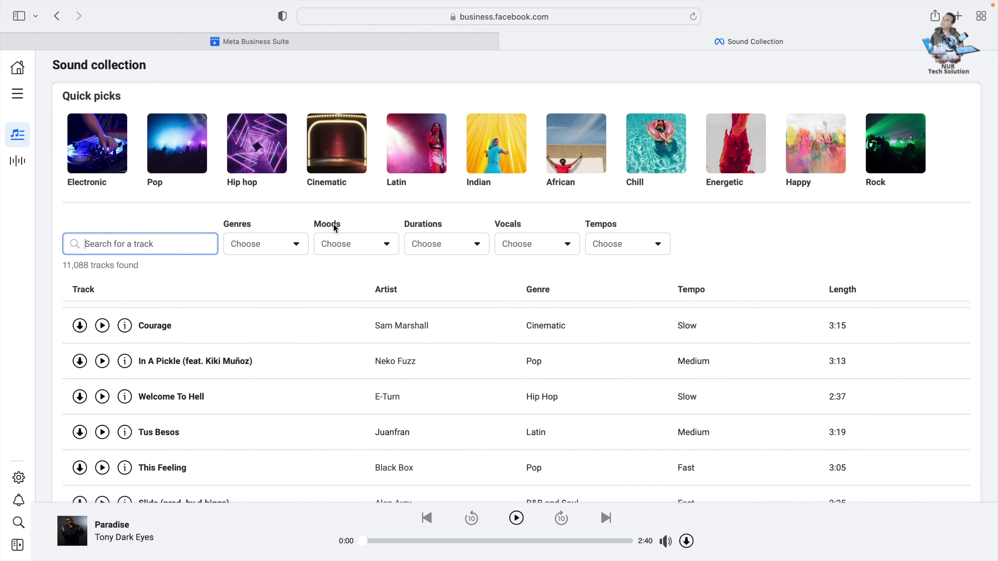
left_click(388, 246)
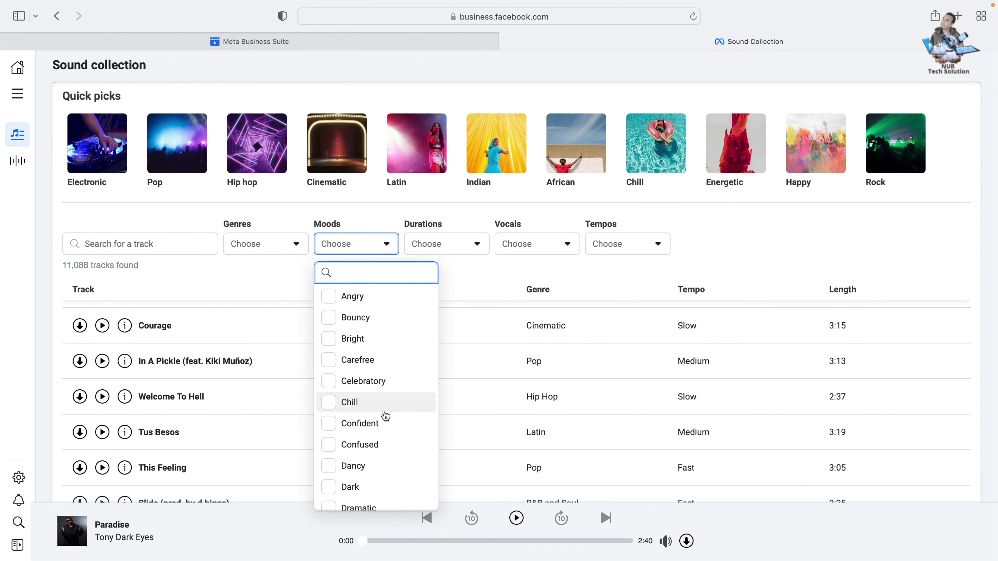
scroll(383, 413, "down", 10)
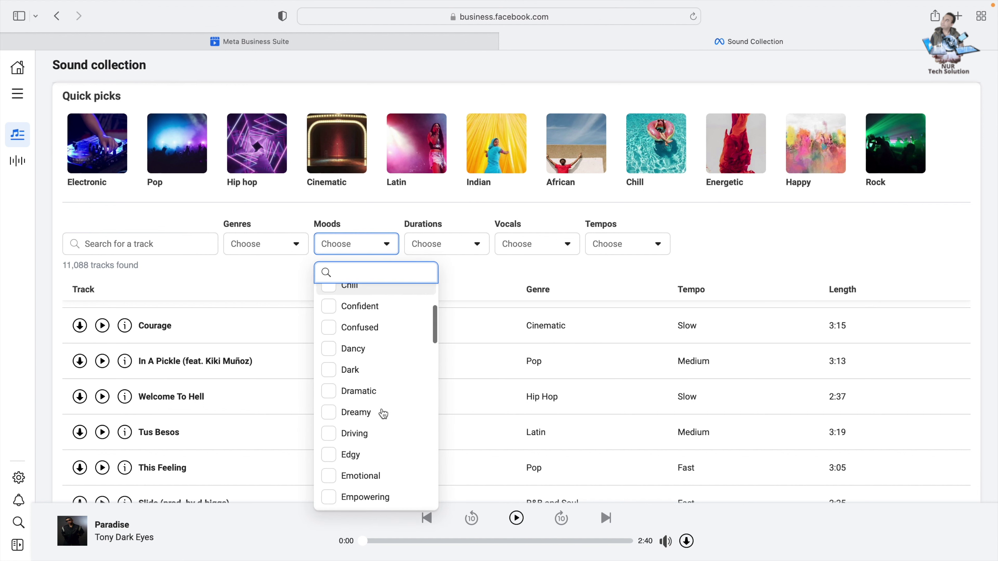
scroll(383, 414, "down", 2)
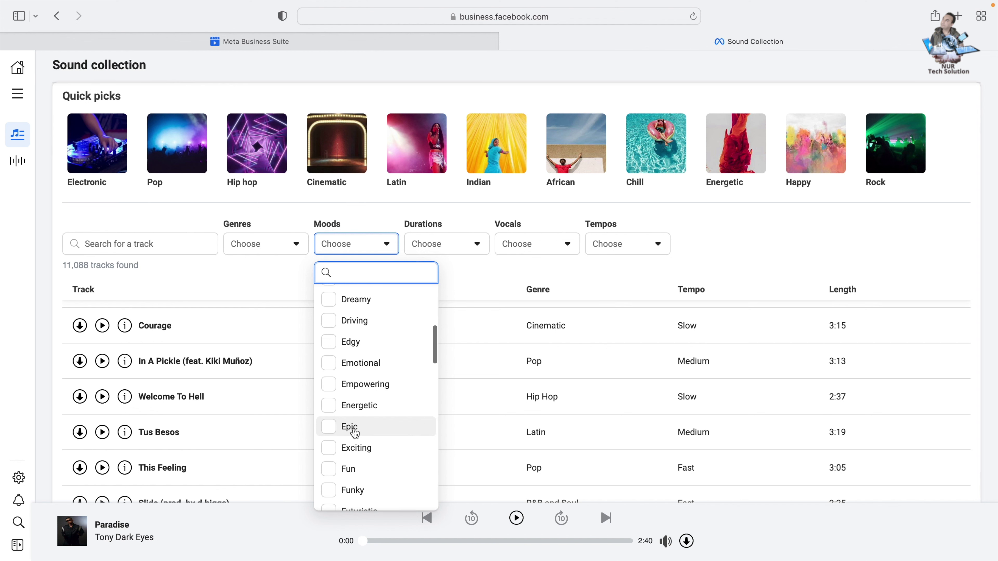
left_click(351, 430)
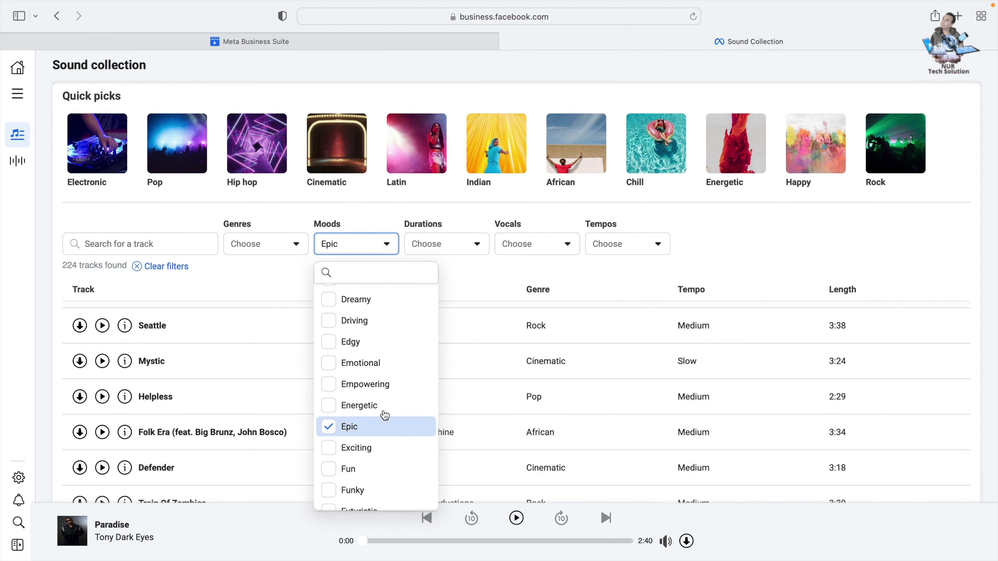
left_click(199, 300)
Step: Browse the 224 Epic tracks, then clear filters to restore all 11,088 tracks
scroll(77, 269, "up", 5)
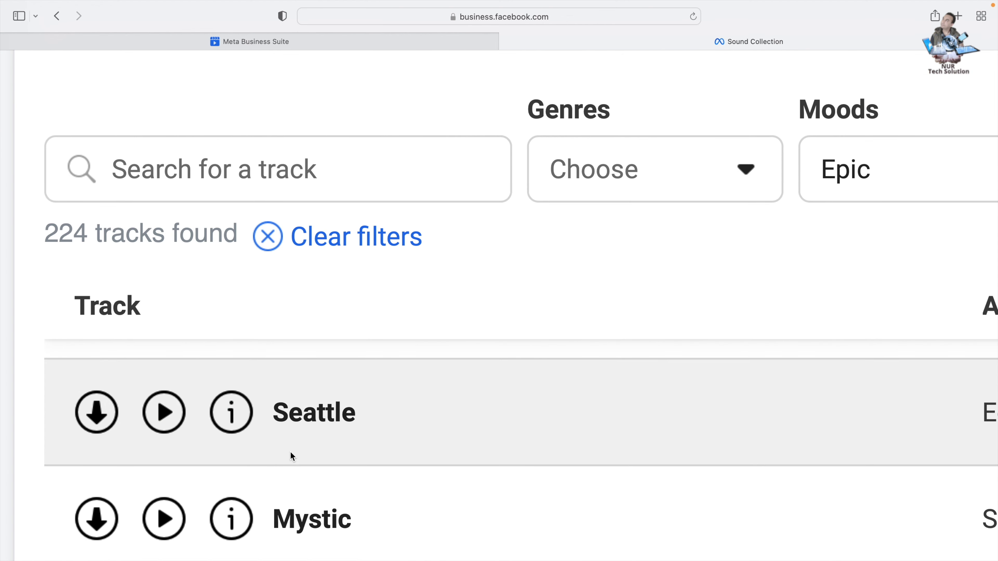
scroll(290, 452, "down", 5)
scroll(291, 452, "down", 5)
scroll(290, 453, "up", 2)
scroll(401, 419, "down", 1)
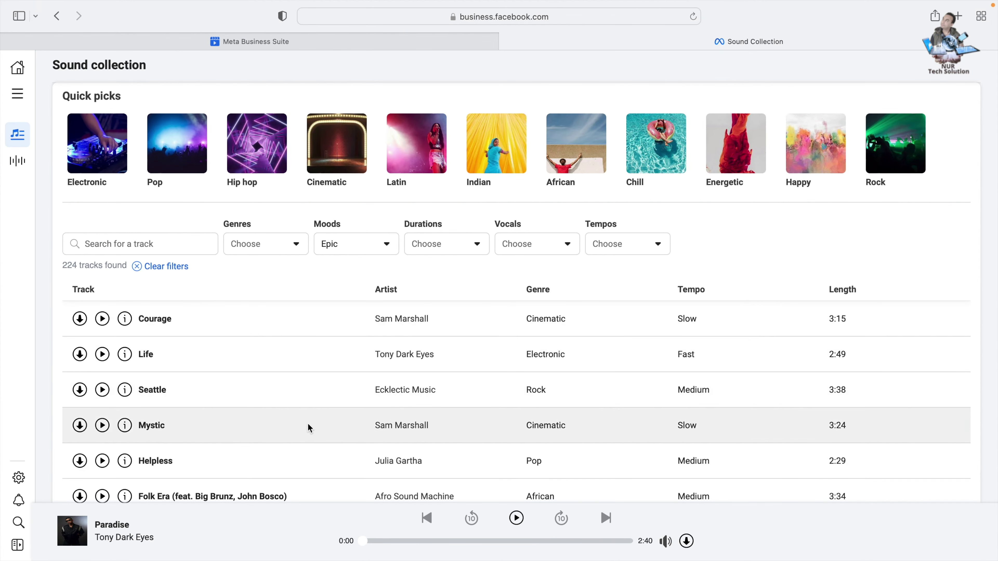
scroll(315, 428, "down", 5)
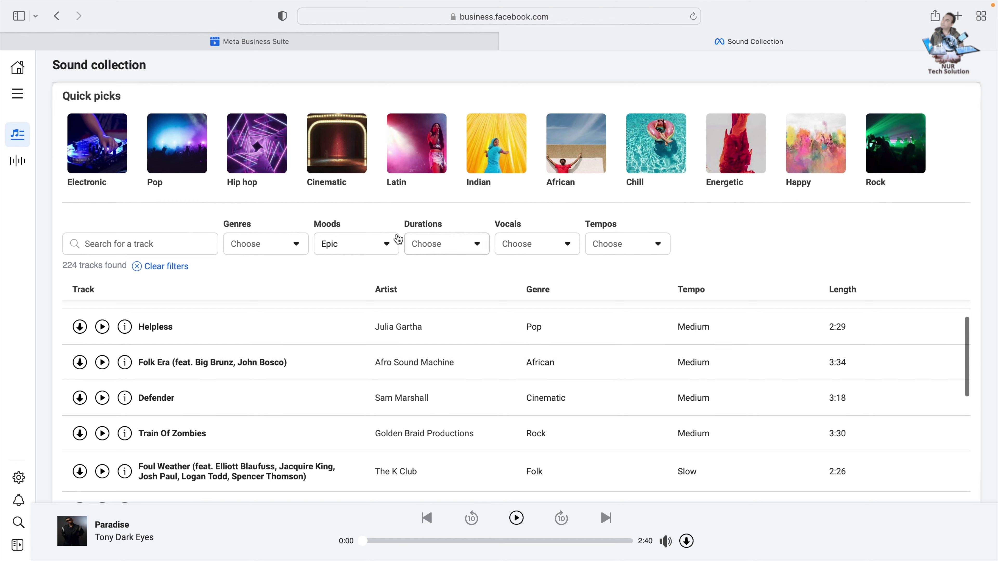
scroll(334, 252, "up", 10)
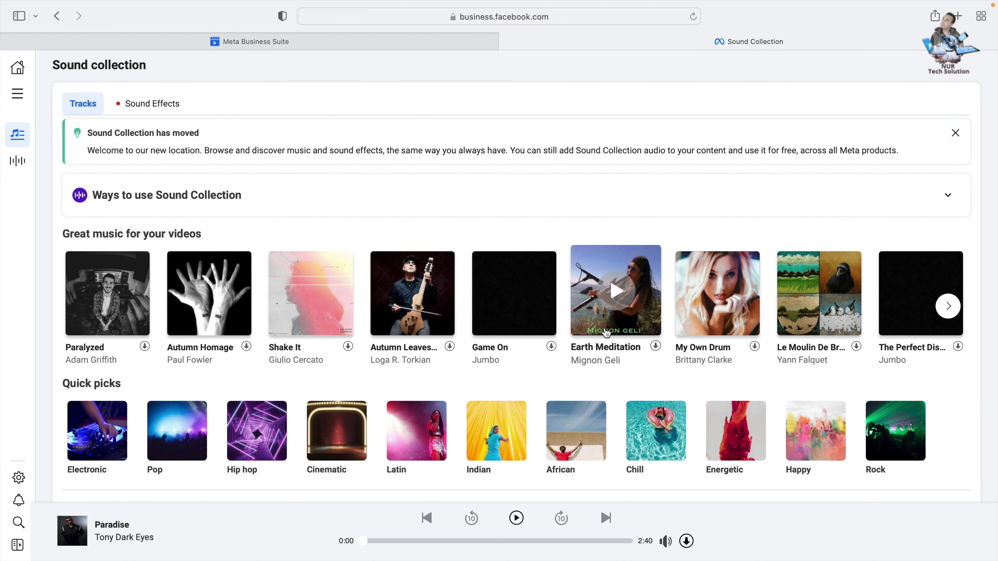
scroll(314, 326, "down", 5)
scroll(316, 329, "down", 4)
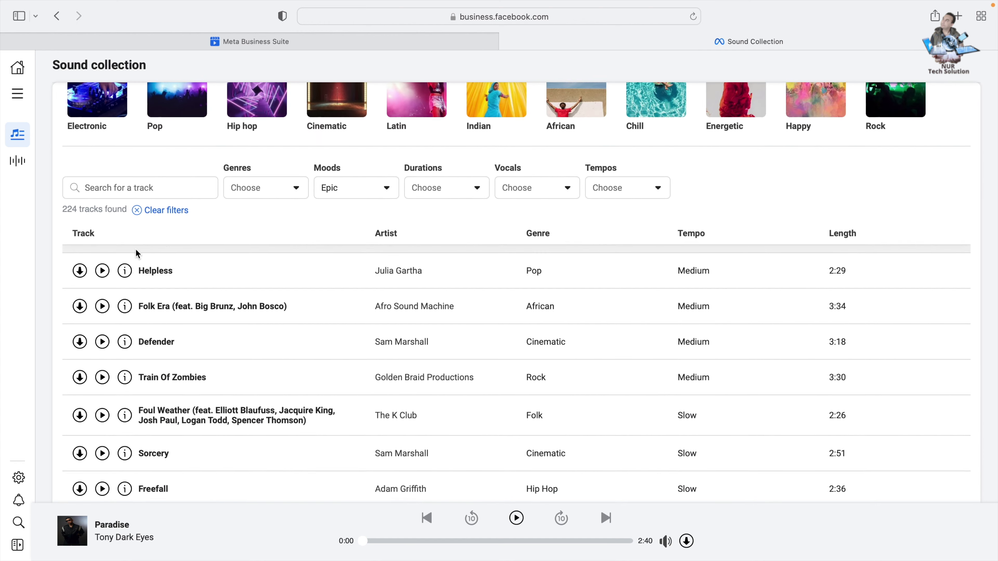
left_click(138, 199)
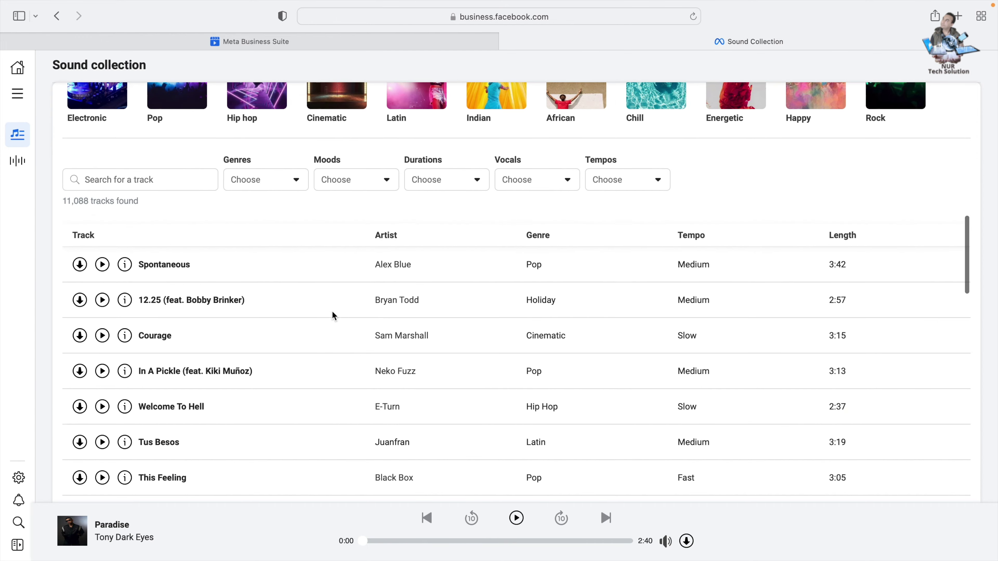
scroll(335, 314, "up", 7)
scroll(333, 316, "up", 3)
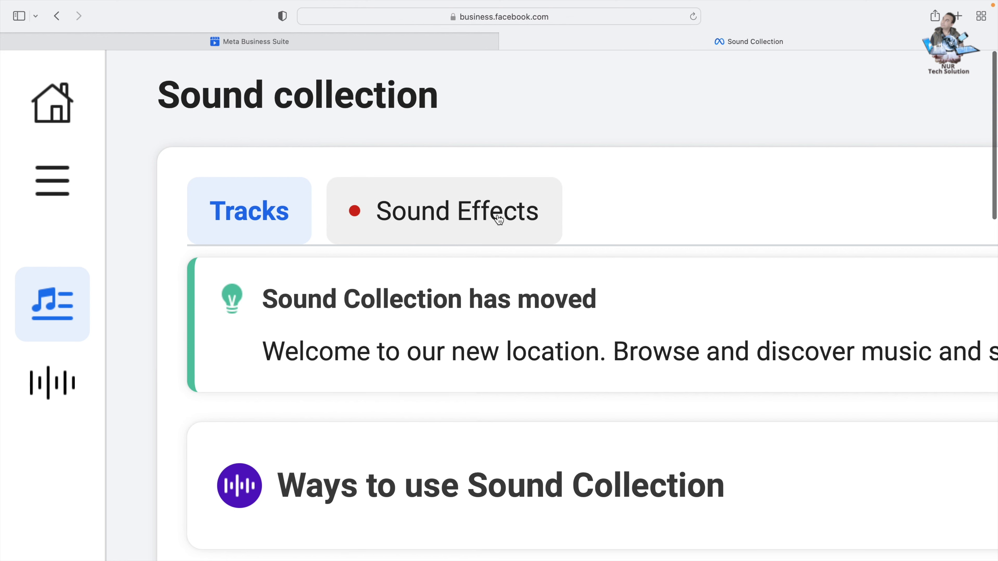
left_click(450, 220)
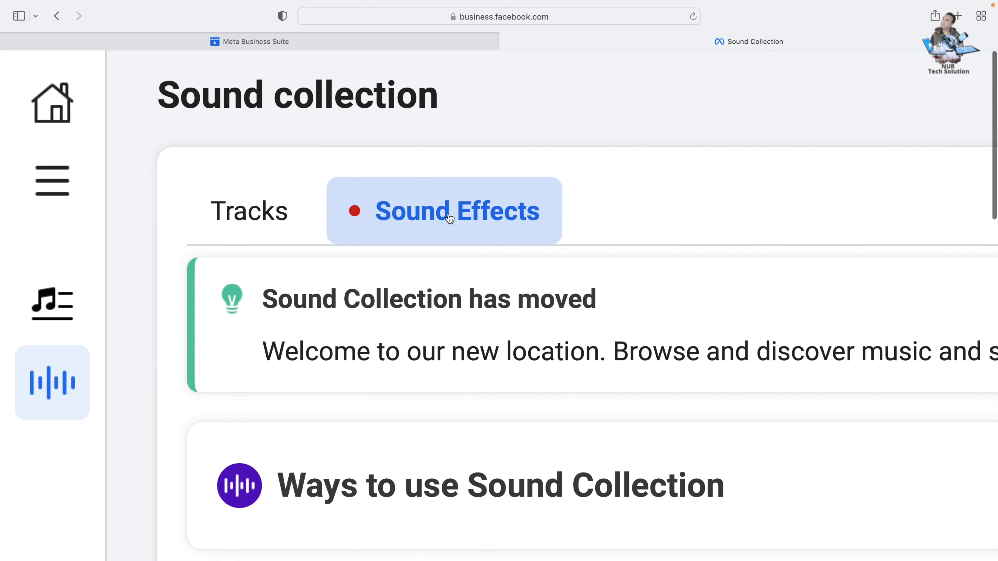
scroll(450, 219, "down", 10)
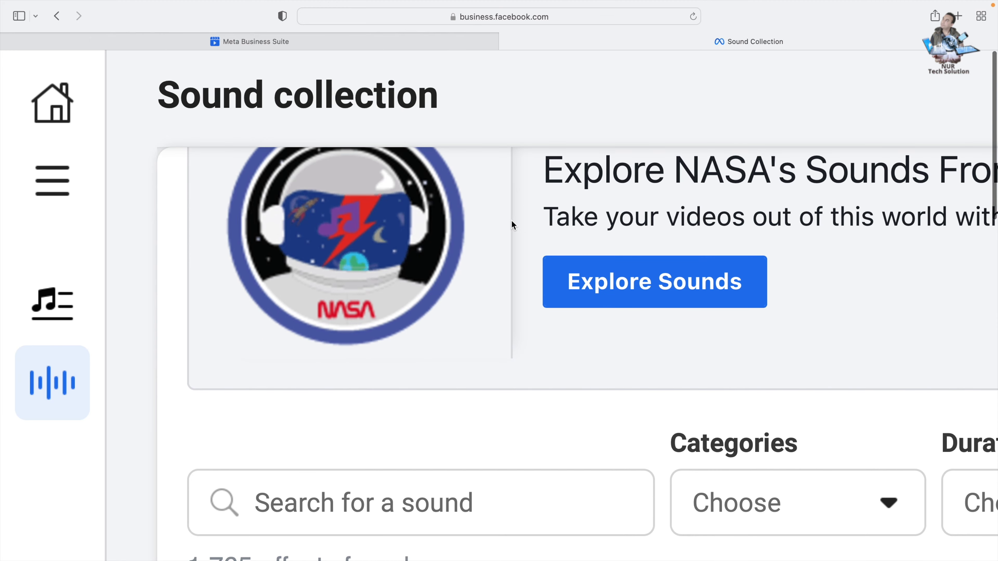
scroll(511, 224, "down", 5)
scroll(160, 229, "down", 2)
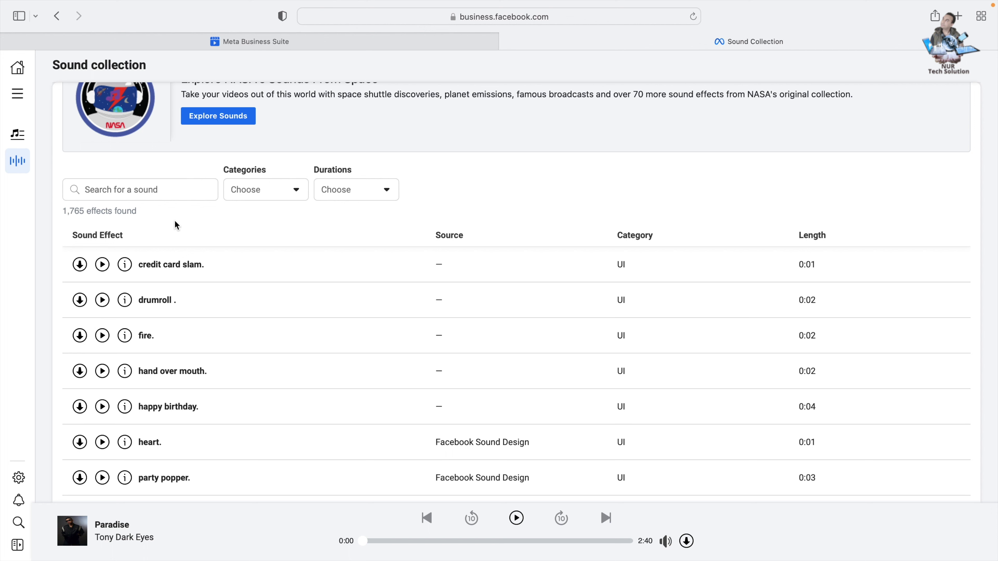
scroll(155, 223, "up", 5)
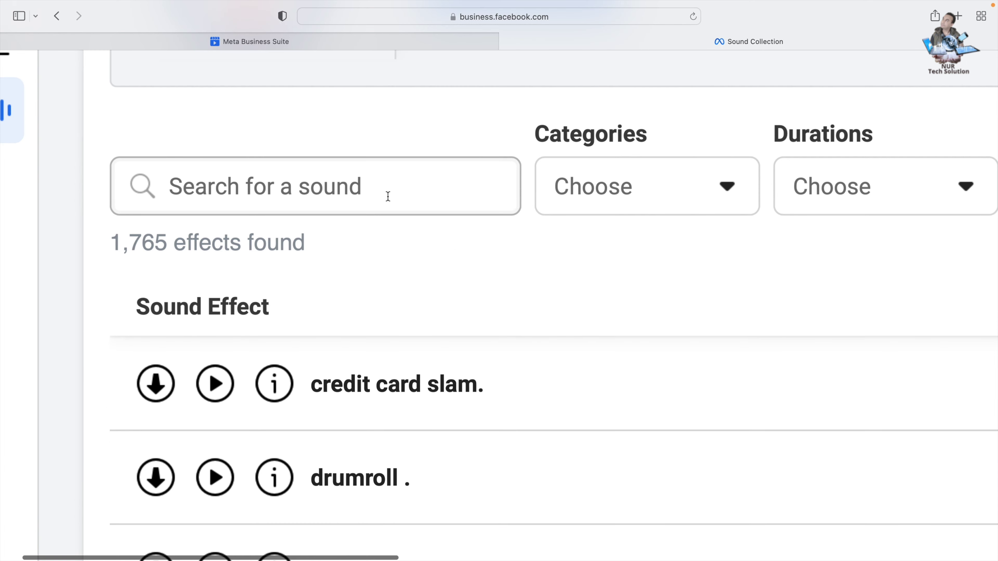
left_click(315, 196)
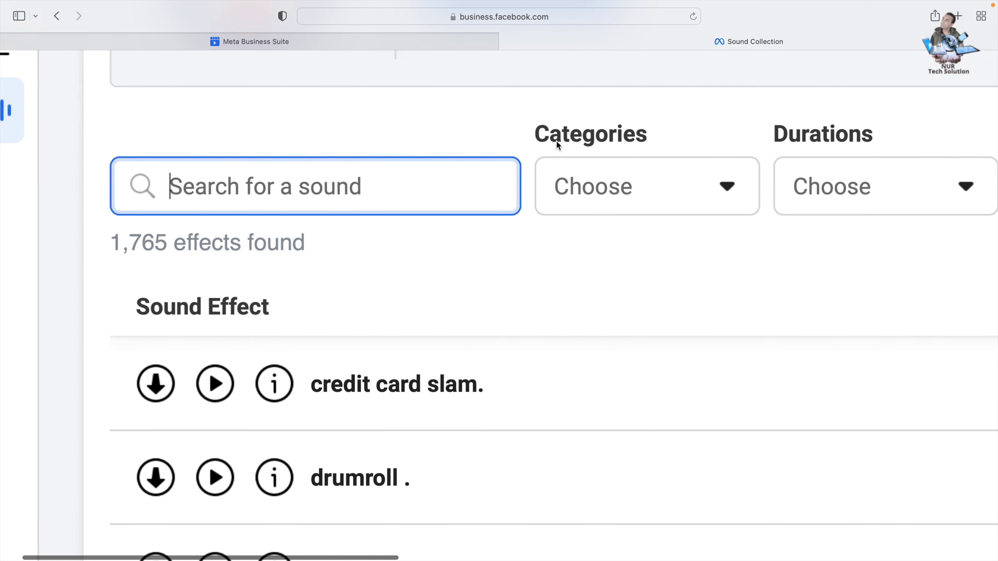
left_click(724, 190)
scroll(668, 401, "down", 6)
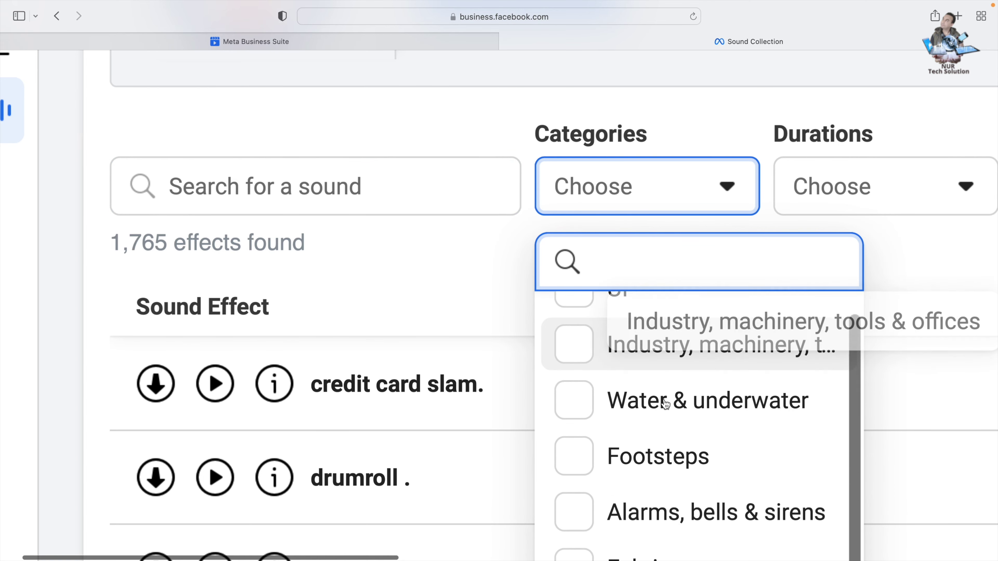
scroll(665, 404, "down", 10)
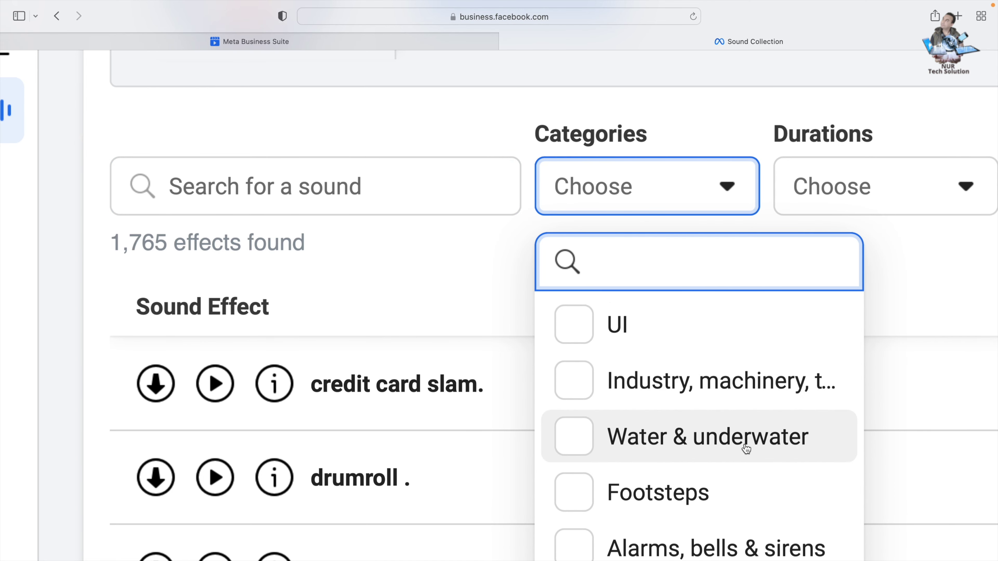
scroll(695, 438, "down", 6)
scroll(687, 443, "down", 3)
scroll(738, 137, "right", 6)
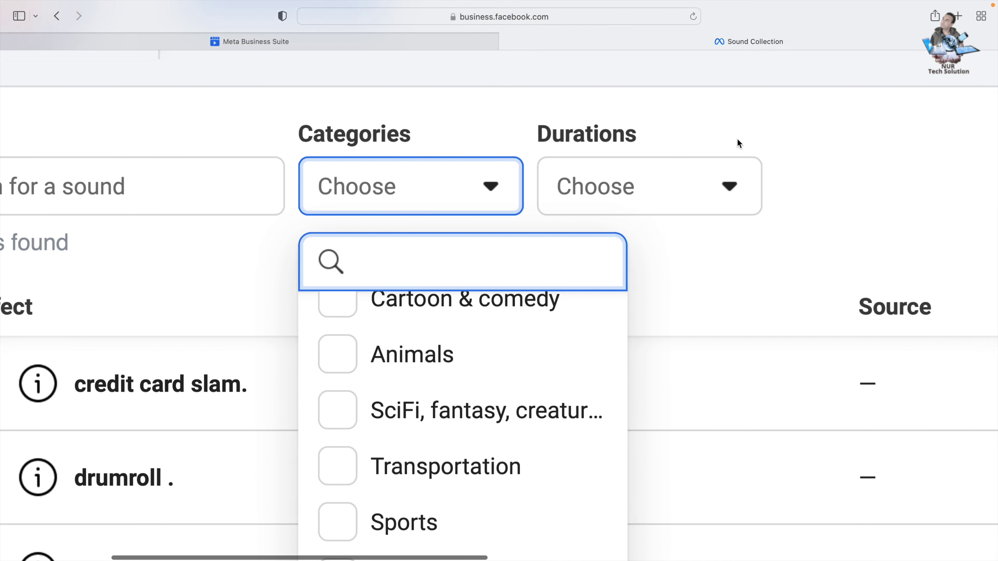
left_click(695, 193)
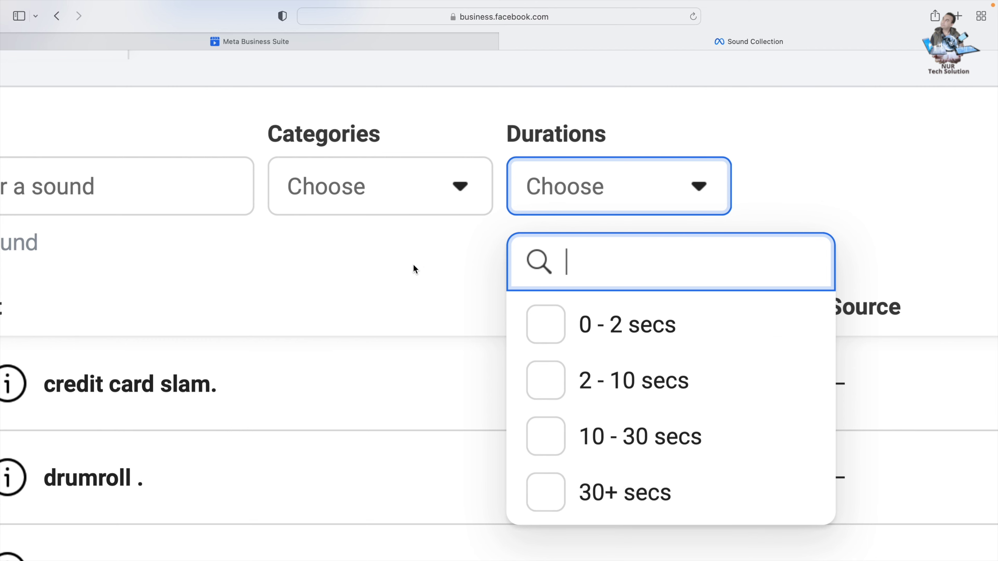
scroll(402, 265, "left", 8)
left_click(289, 196)
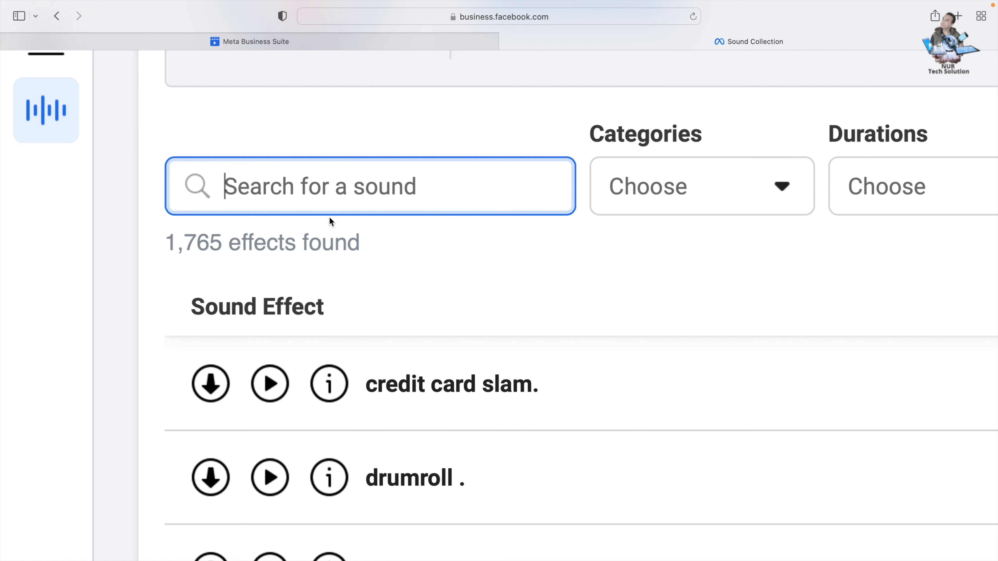
type("fire")
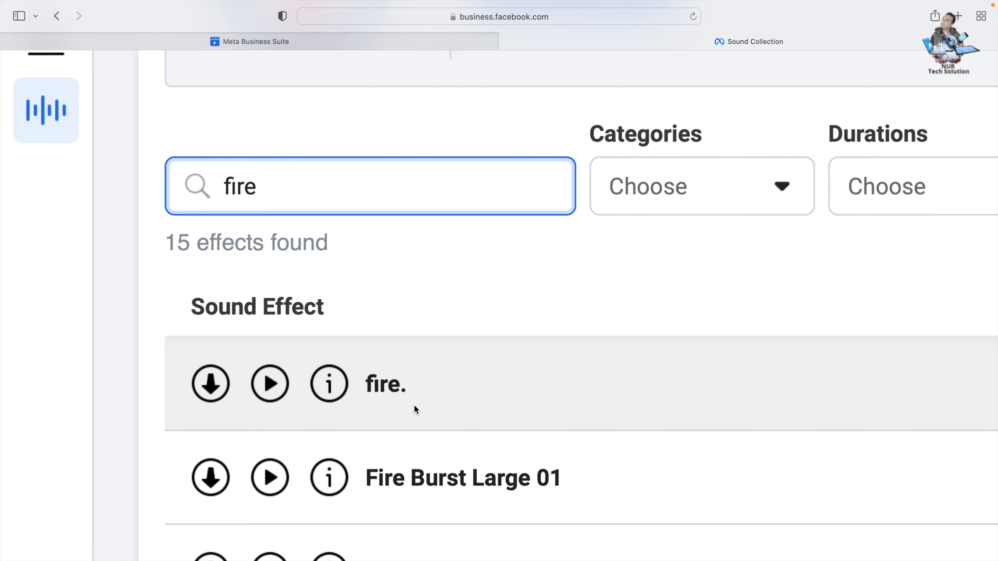
Step: Among the 15 fire results, preview 'fire.' and then Fire Burst Large 01
scroll(414, 405, "down", 5)
scroll(414, 405, "down", 3)
scroll(415, 405, "up", 10)
left_click(275, 371)
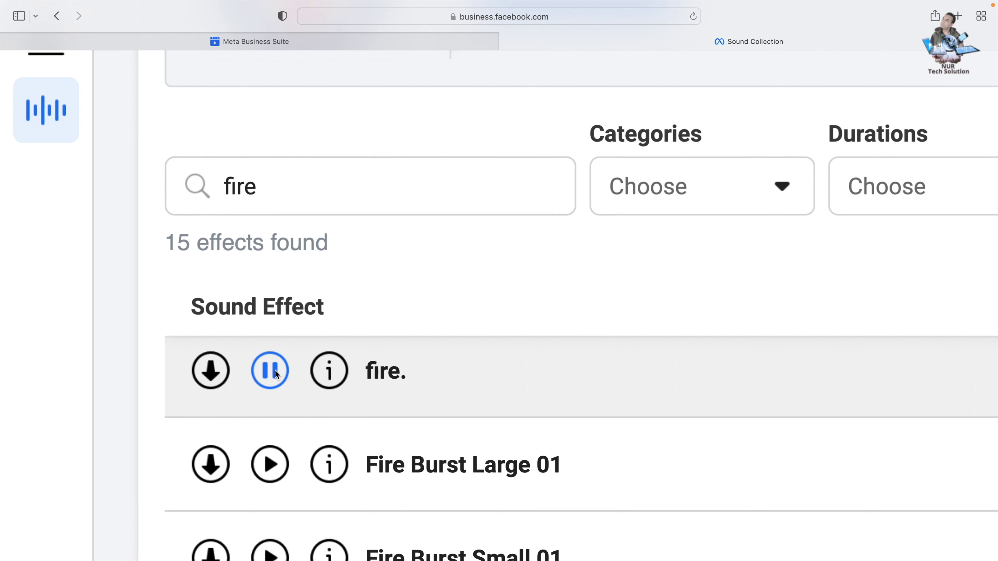
left_click(277, 458)
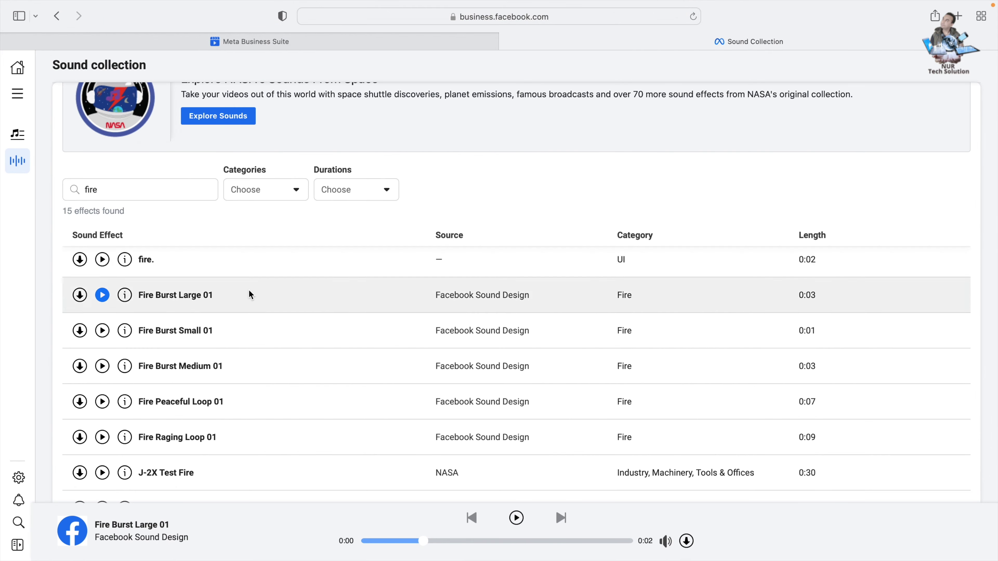
Step: Toggle between the Tracks and Sound Effects tabs, ending on Tracks
scroll(343, 301, "up", 5)
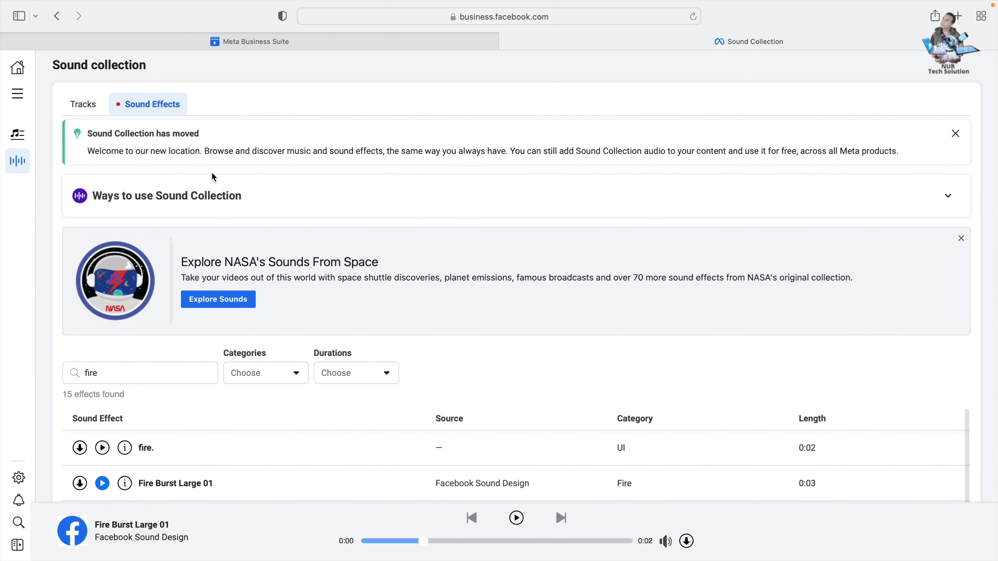
left_click(83, 103)
left_click(170, 105)
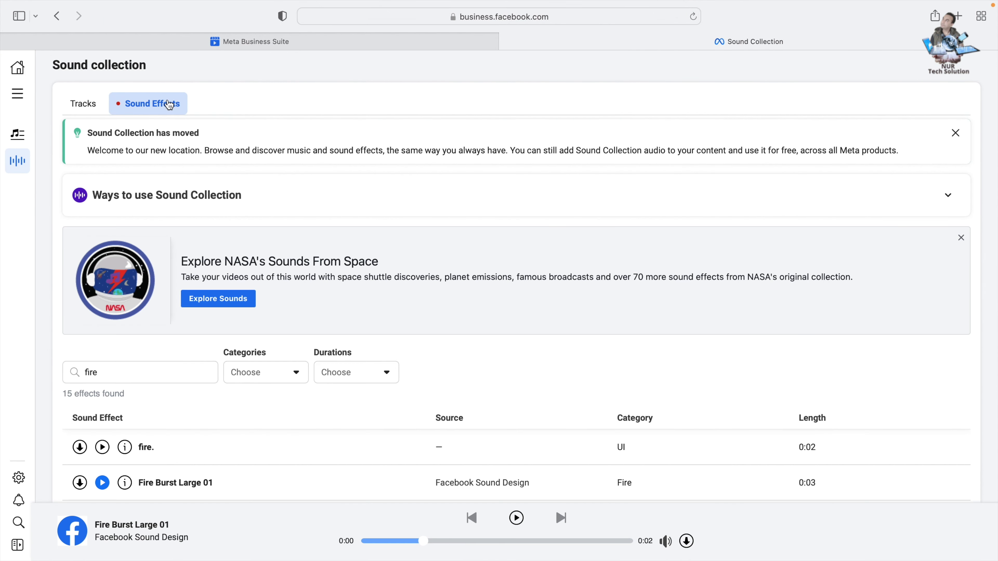
left_click(87, 108)
Step: Scroll the Sound Collection tracks list to '12.25 (feat. Bobby Brinker)' and start its download
scroll(290, 374, "down", 5)
scroll(290, 374, "down", 3)
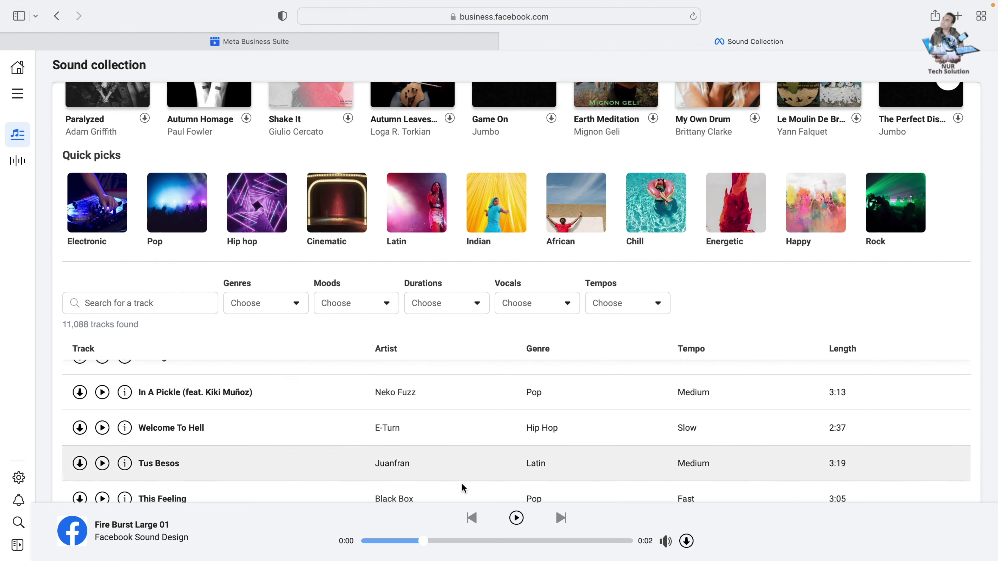
scroll(197, 389, "up", 3)
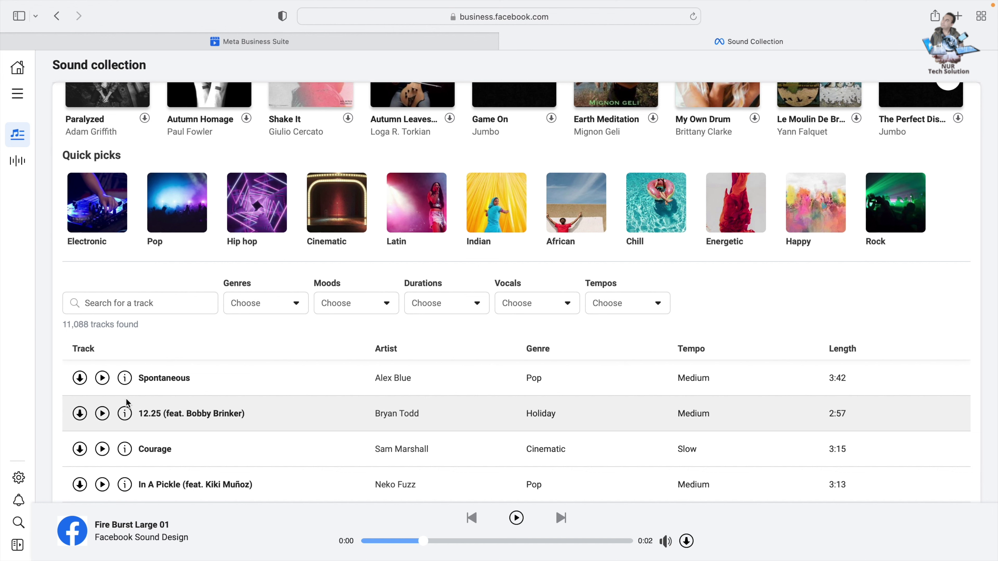
scroll(126, 402, "up", 5)
scroll(145, 363, "up", 1)
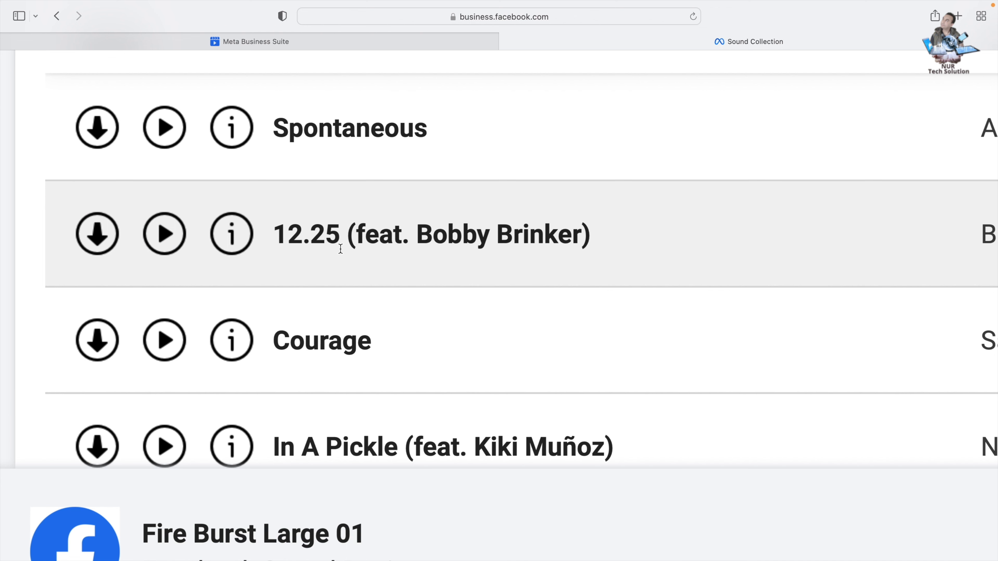
left_click(101, 236)
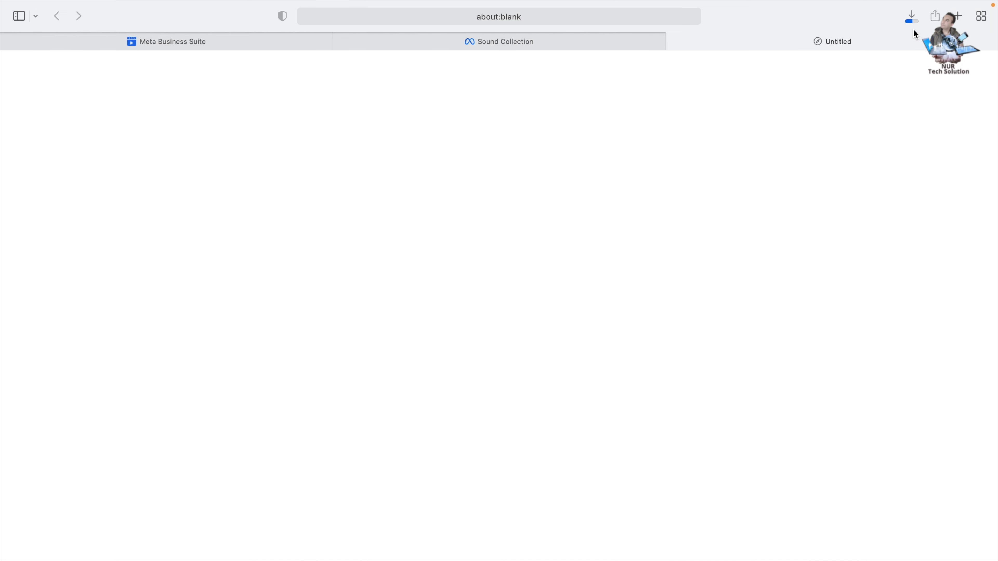
Step: Check the finished download, then exit full screen and shift the Safari window left to expose the desktop
left_click(912, 17)
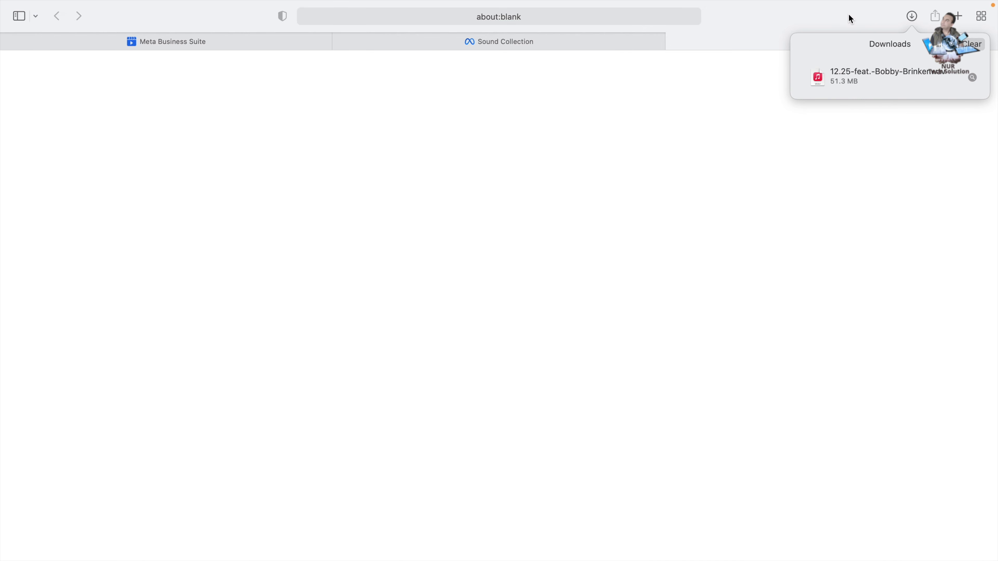
left_click(839, 18)
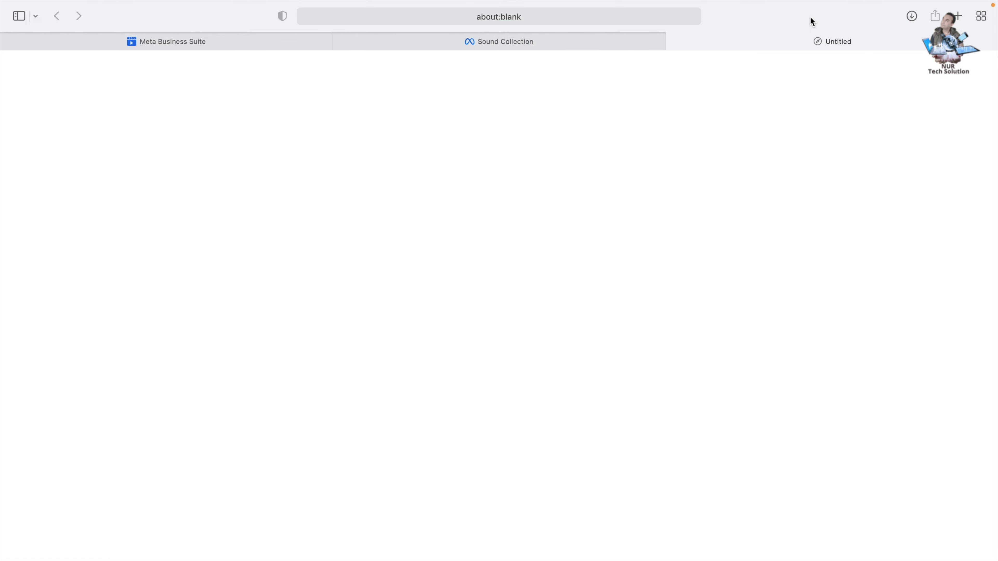
key("ctrl+super+f")
left_click_drag(856, 36, 619, 42)
Step: Place 12.25-feat.-Bobby-Brinker.wav from Downloads onto the desktop and play it in Music
left_click(648, 33)
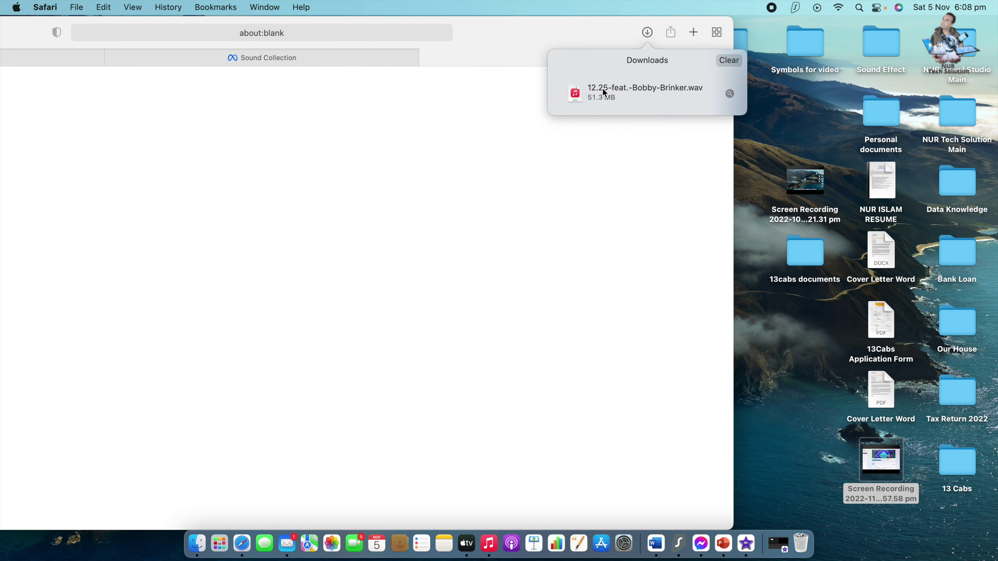
left_click_drag(614, 92, 803, 340)
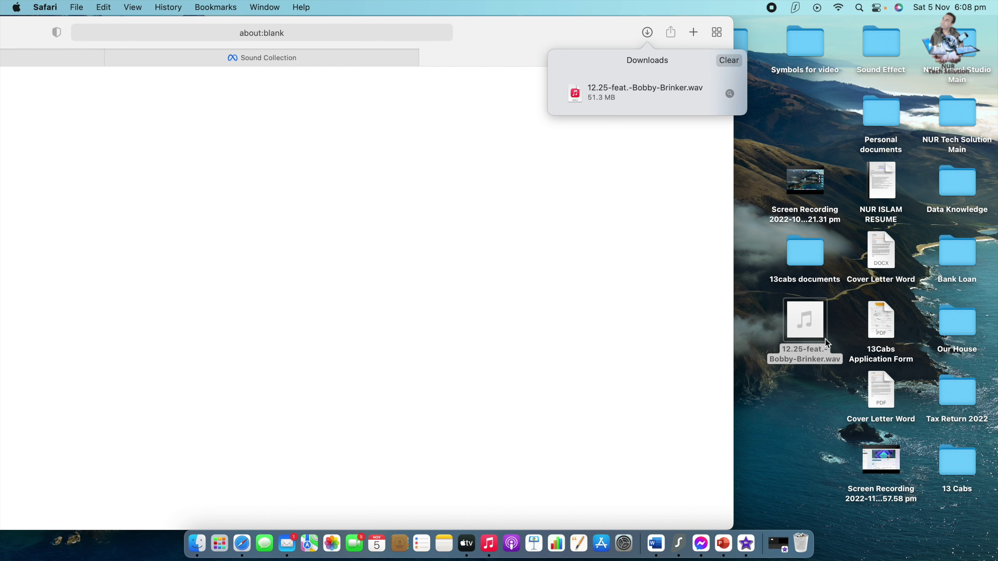
double_click(815, 330)
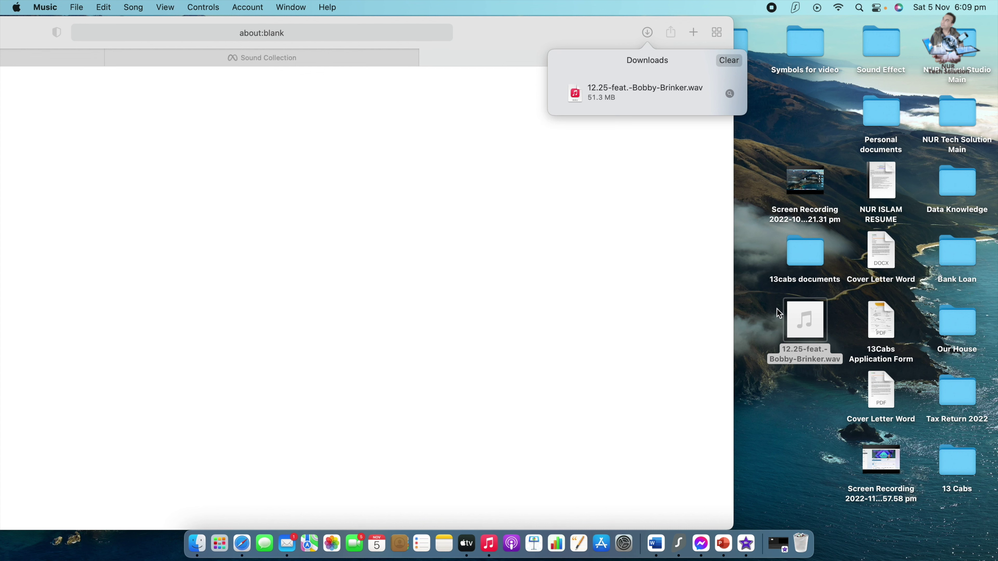
Step: Clear the Safari downloads list and move the browser window back into place
left_click(735, 72)
left_click(729, 61)
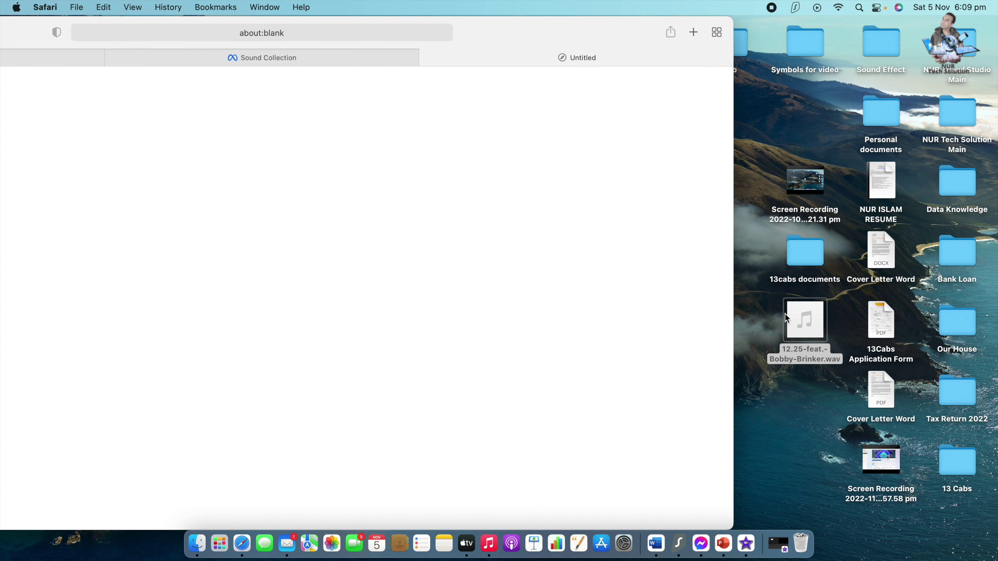
left_click_drag(535, 31, 778, 33)
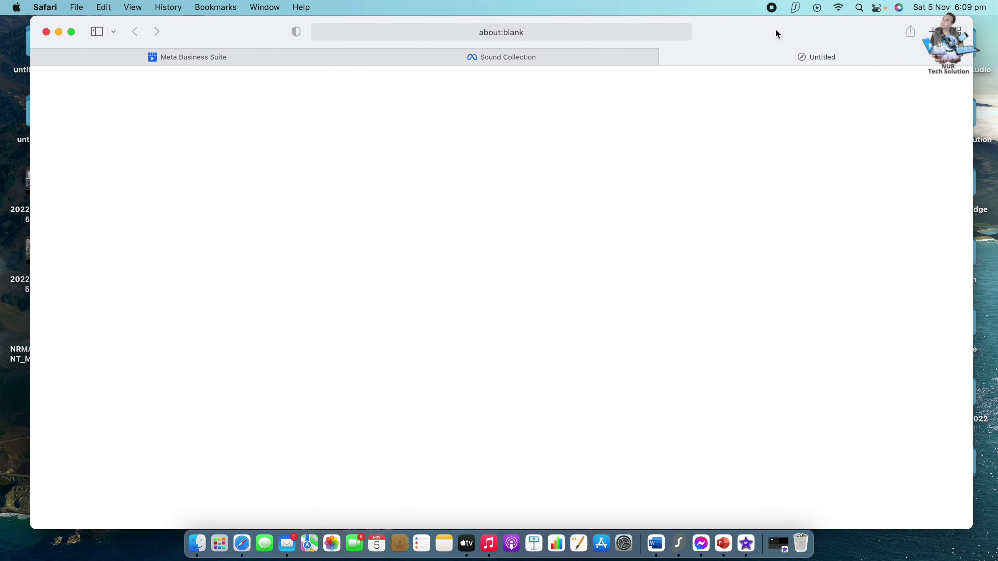
Step: Switch back to the Meta Business Suite tab showing the All tools list
left_click(288, 57)
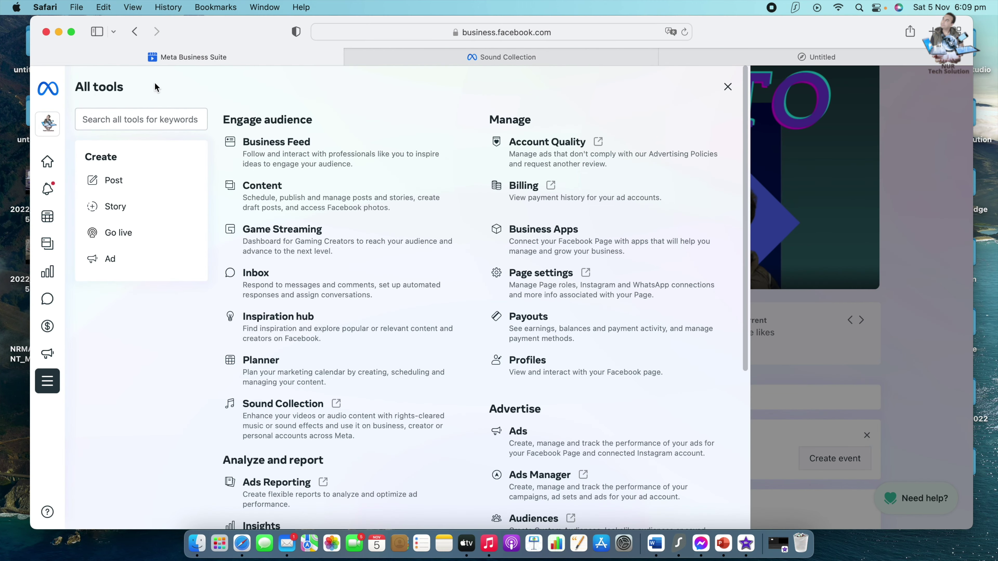
mouse_move(63, 98)
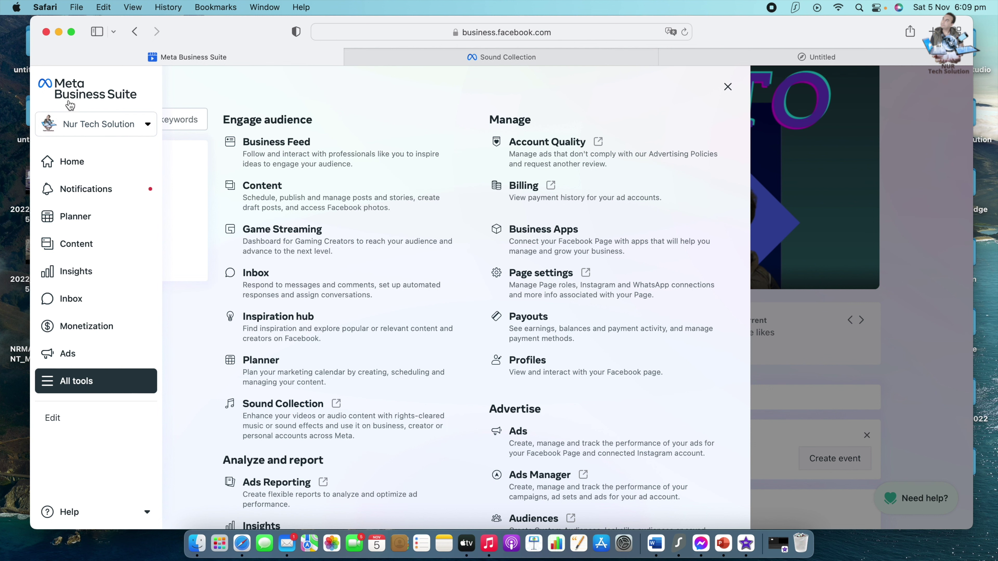